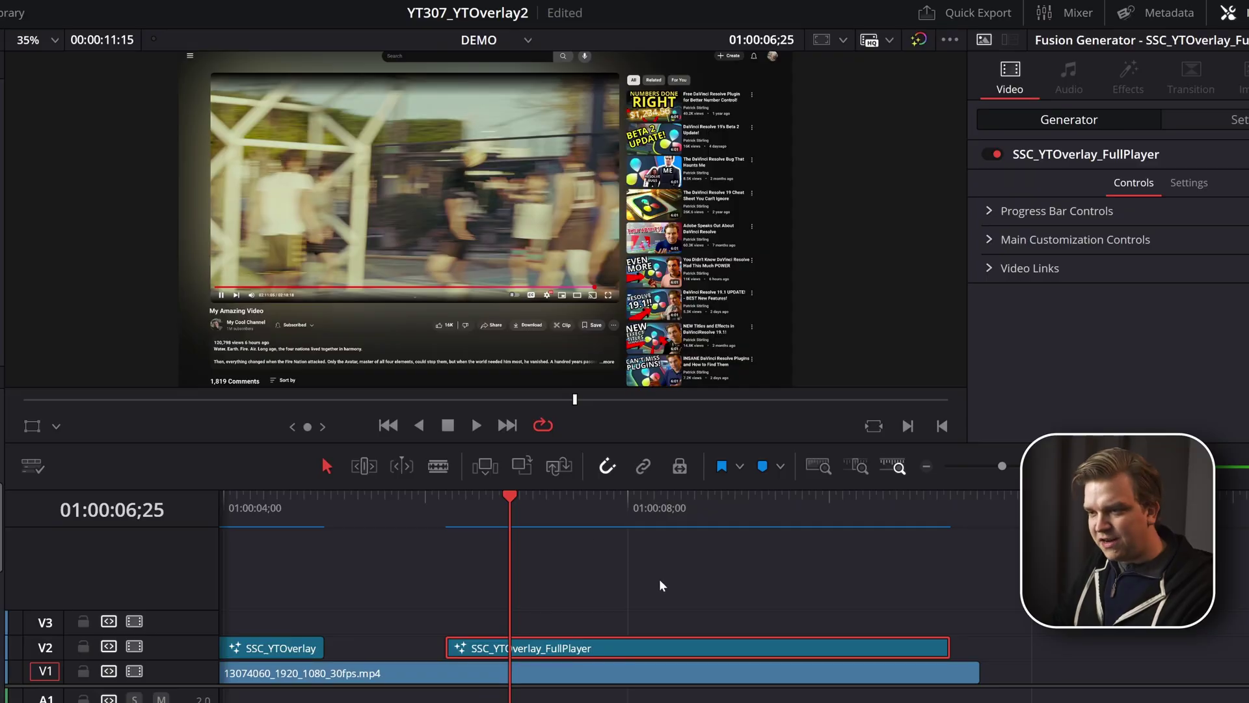
Step: Toggle the full player clip off and on, then preview the simple SSC_YTOverlay clip
click(613, 537)
key(d)
drag(510, 514, 516, 514)
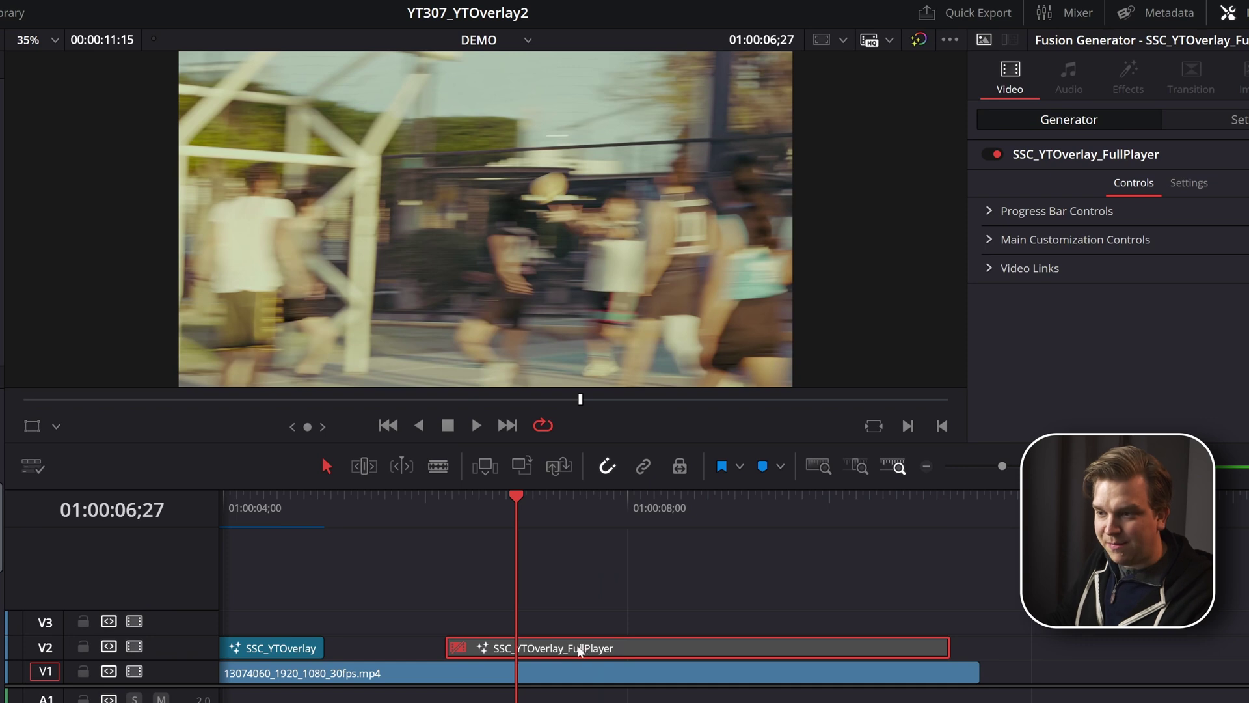
key(d)
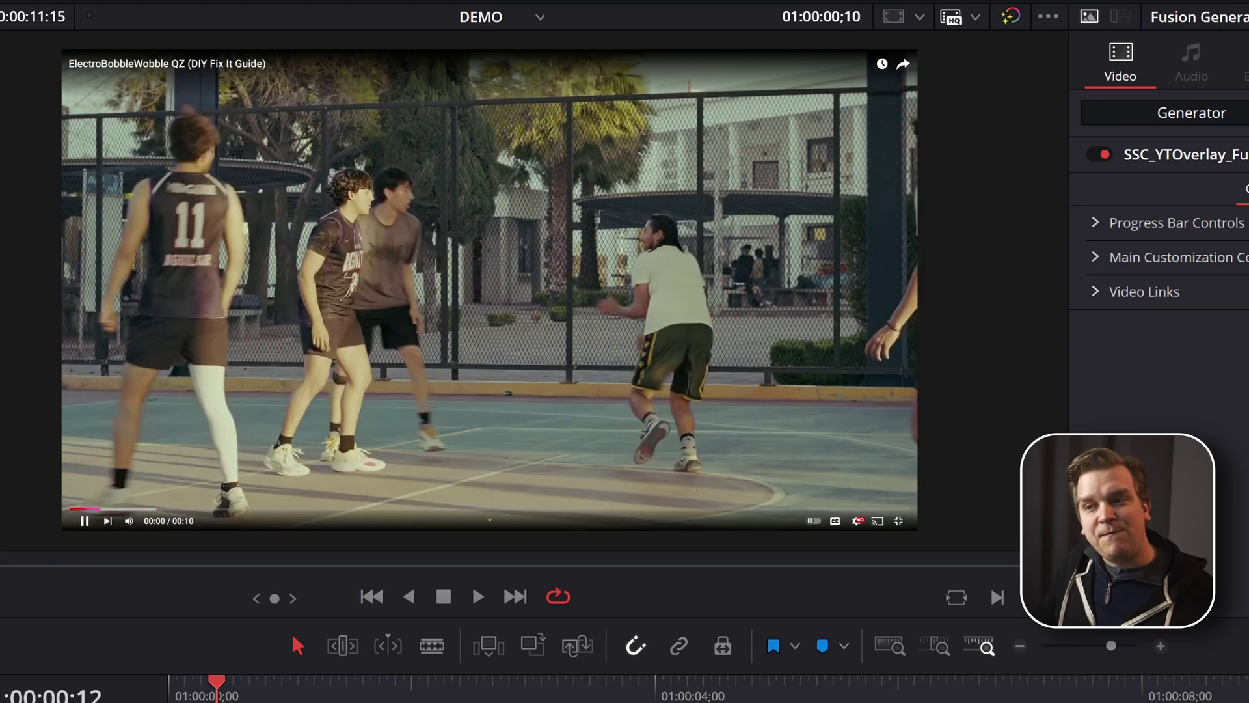
key(space)
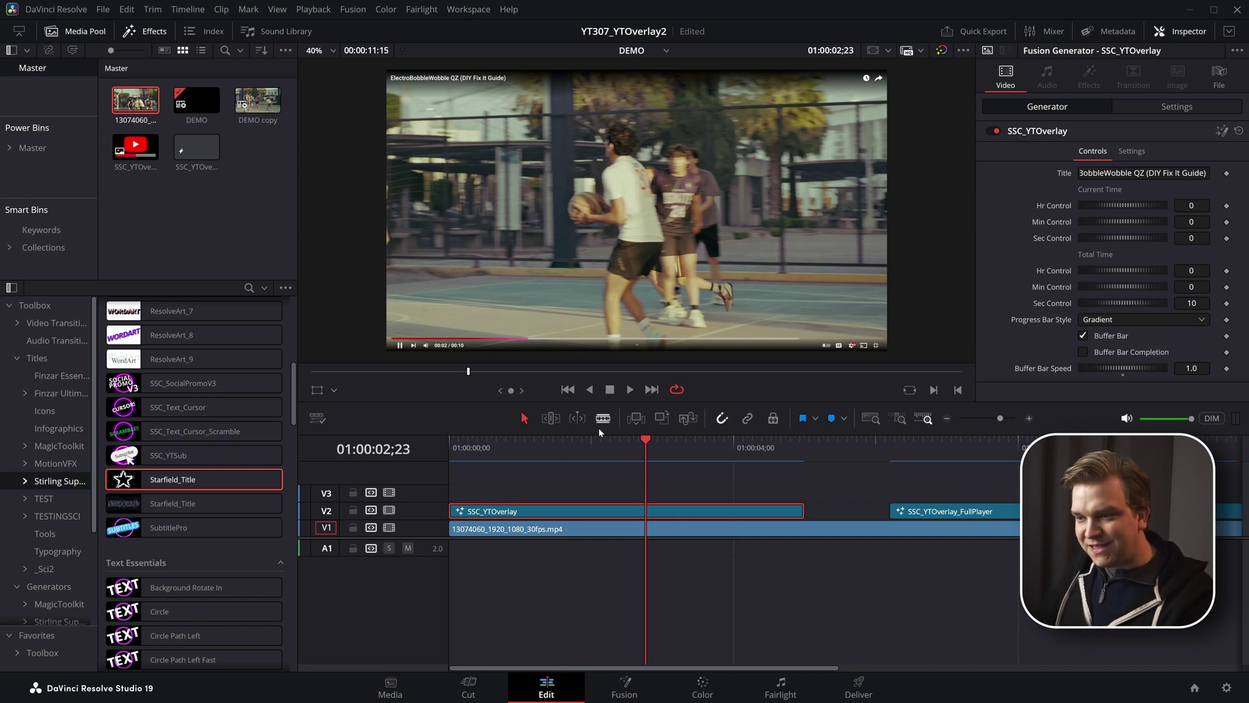
Step: Set the total time minutes to 2, then scrub the clip to check the progress bar
key(Home)
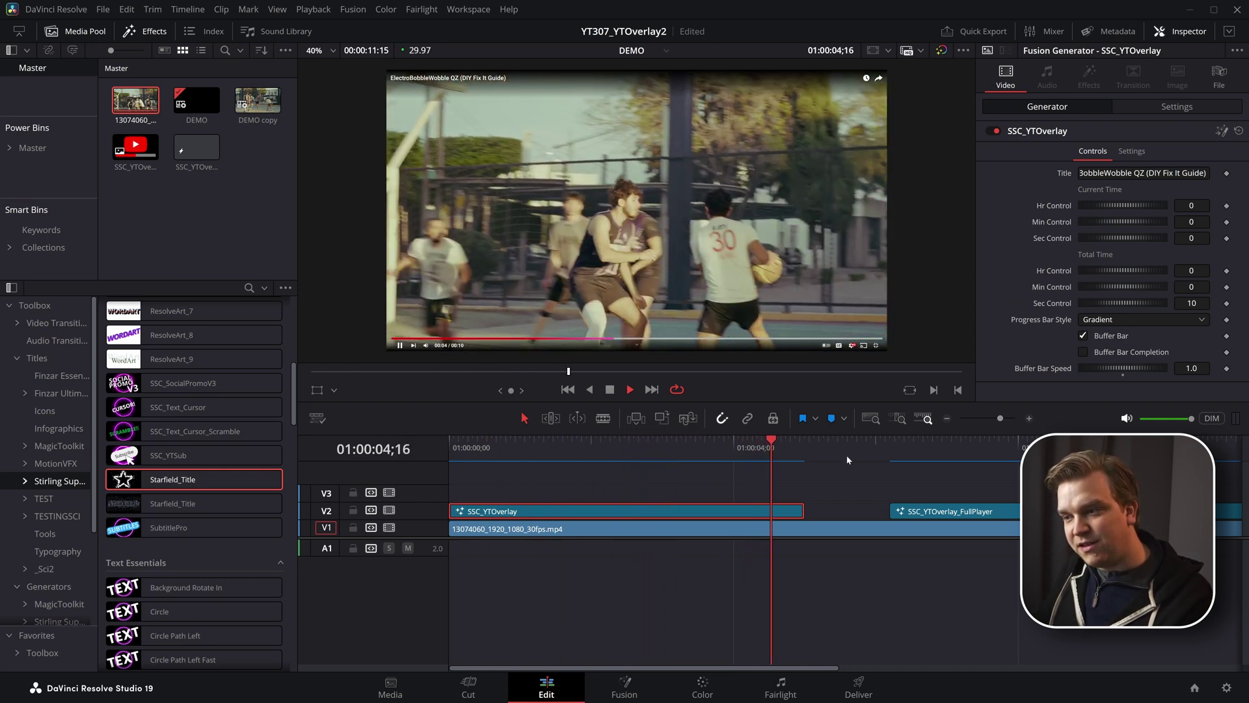
click(798, 454)
click(795, 458)
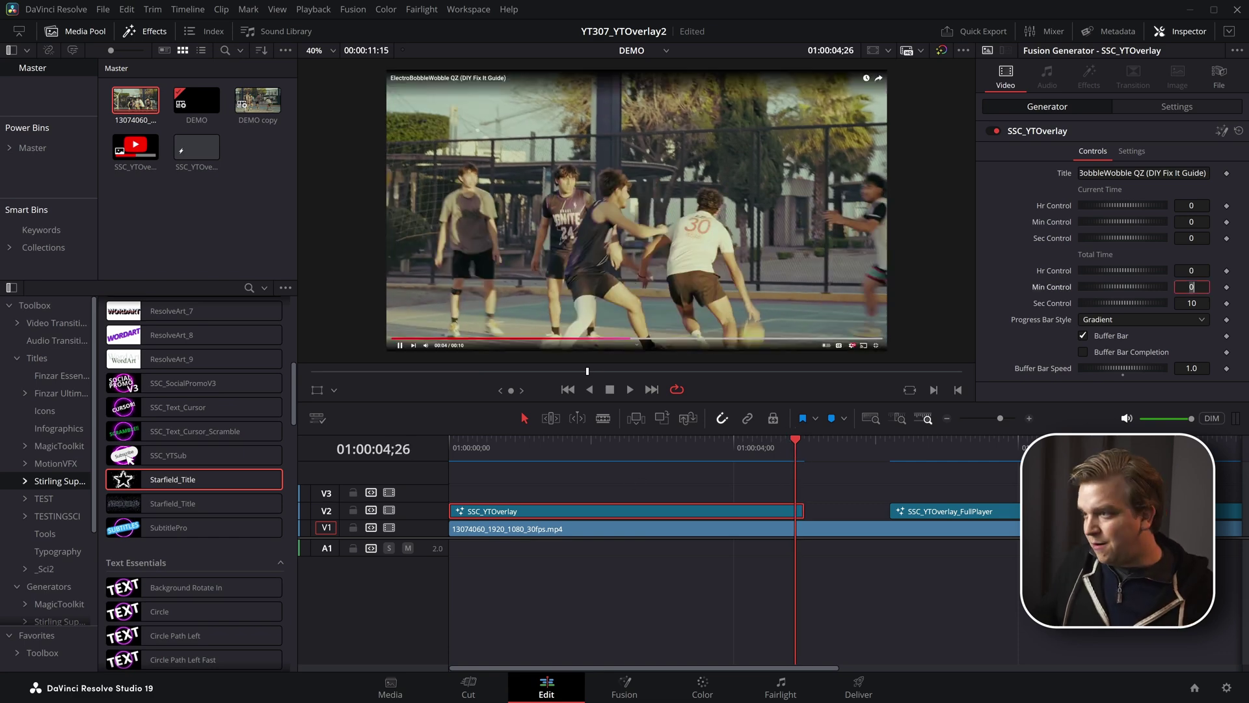
key(Return)
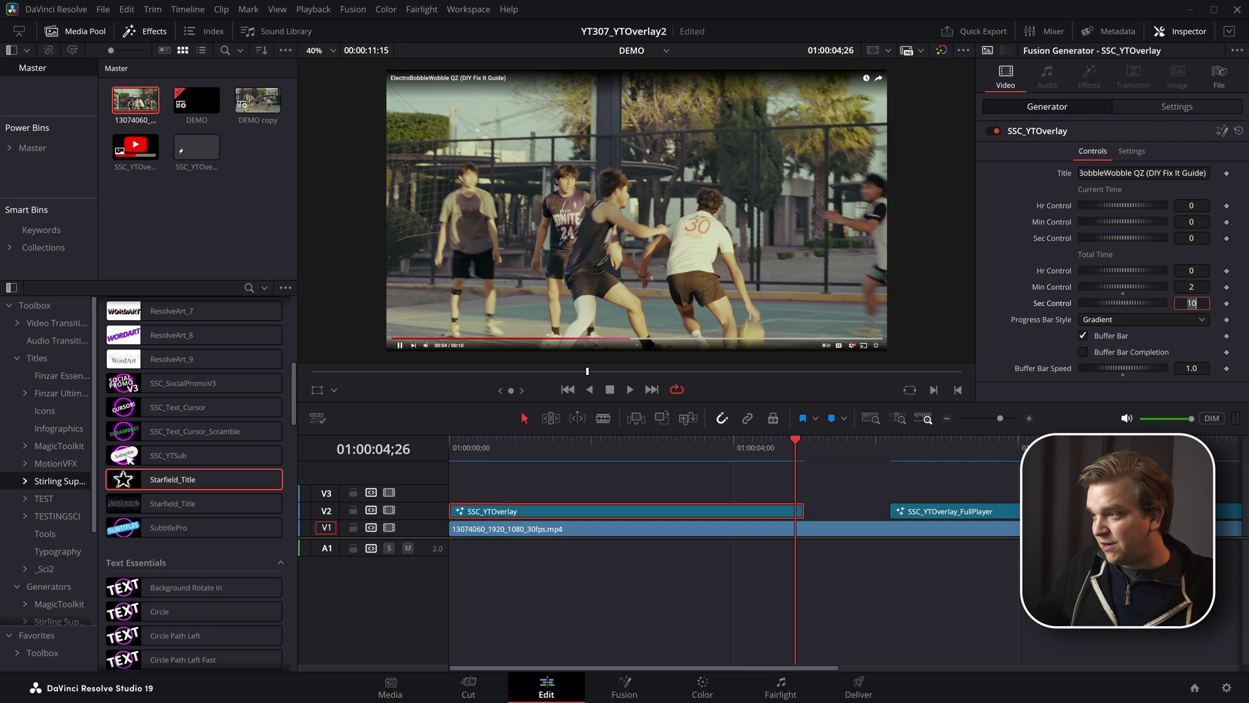
click(764, 469)
click(524, 443)
drag(523, 444, 790, 525)
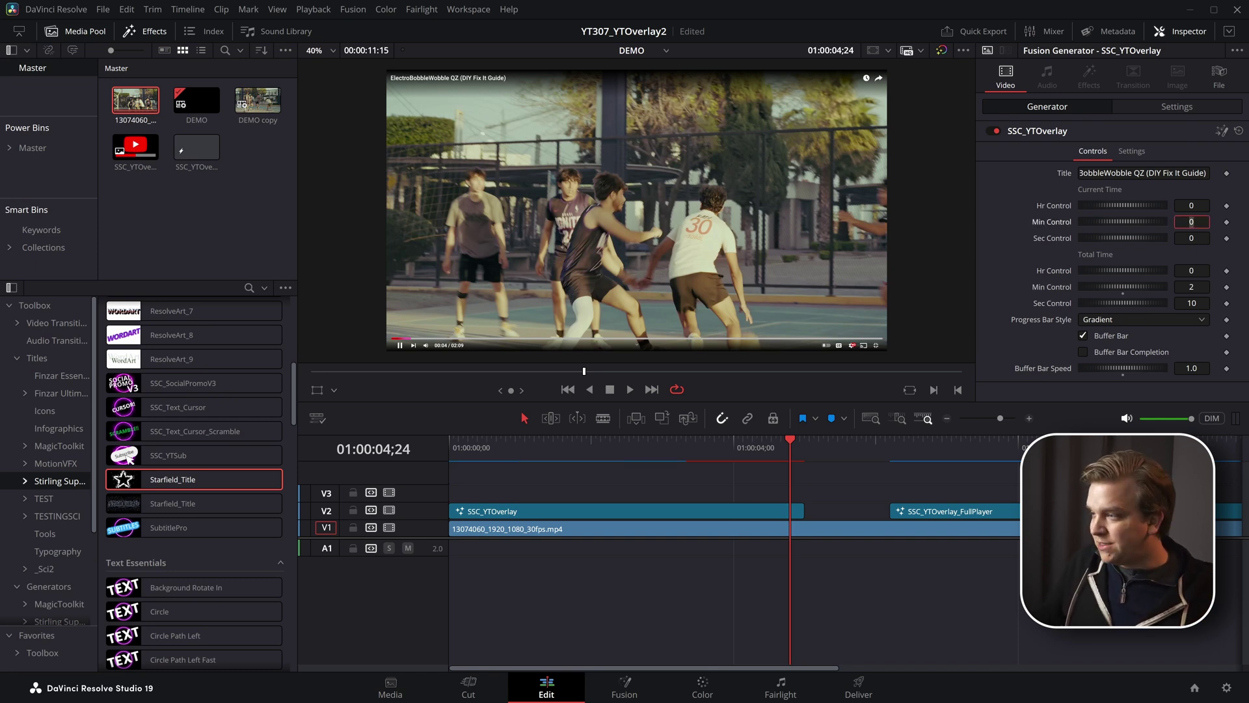
Step: Set the current time minutes to 1 and scrub to preview the updated progress bar
text(1)
key(Return)
drag(529, 445, 752, 447)
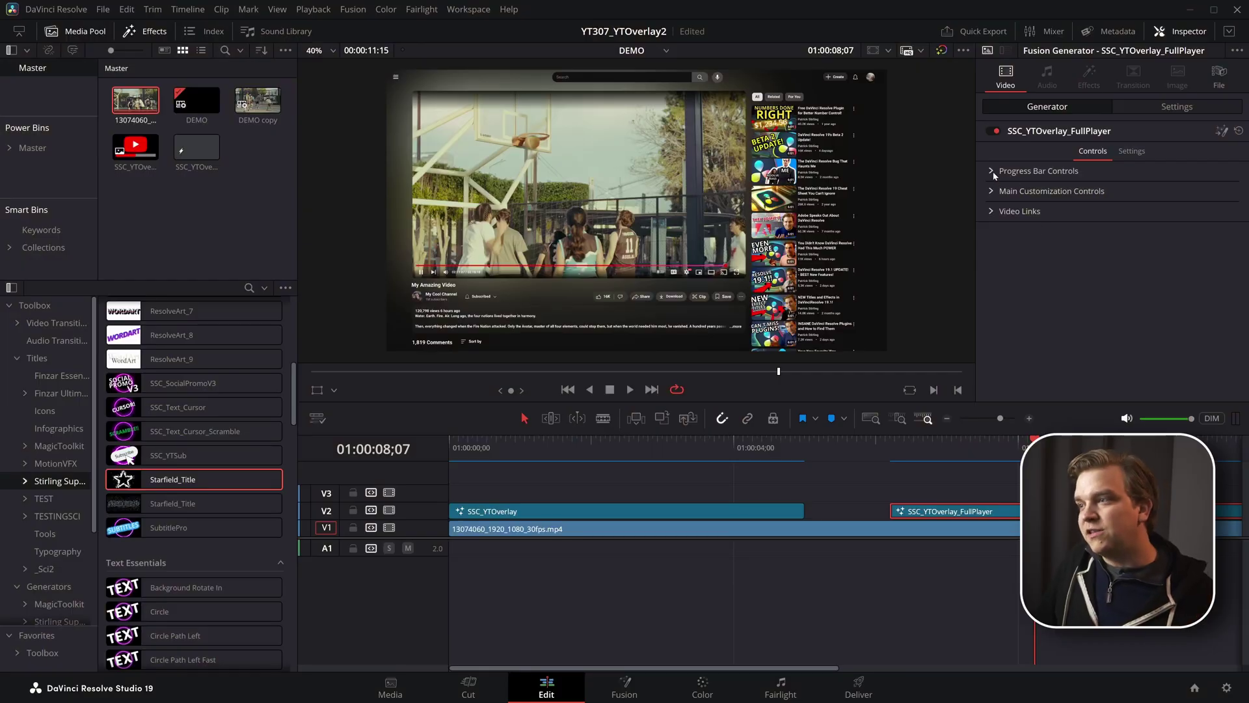
Step: Expand Progress Bar Controls and try the Solid style before returning to Gradient
click(993, 170)
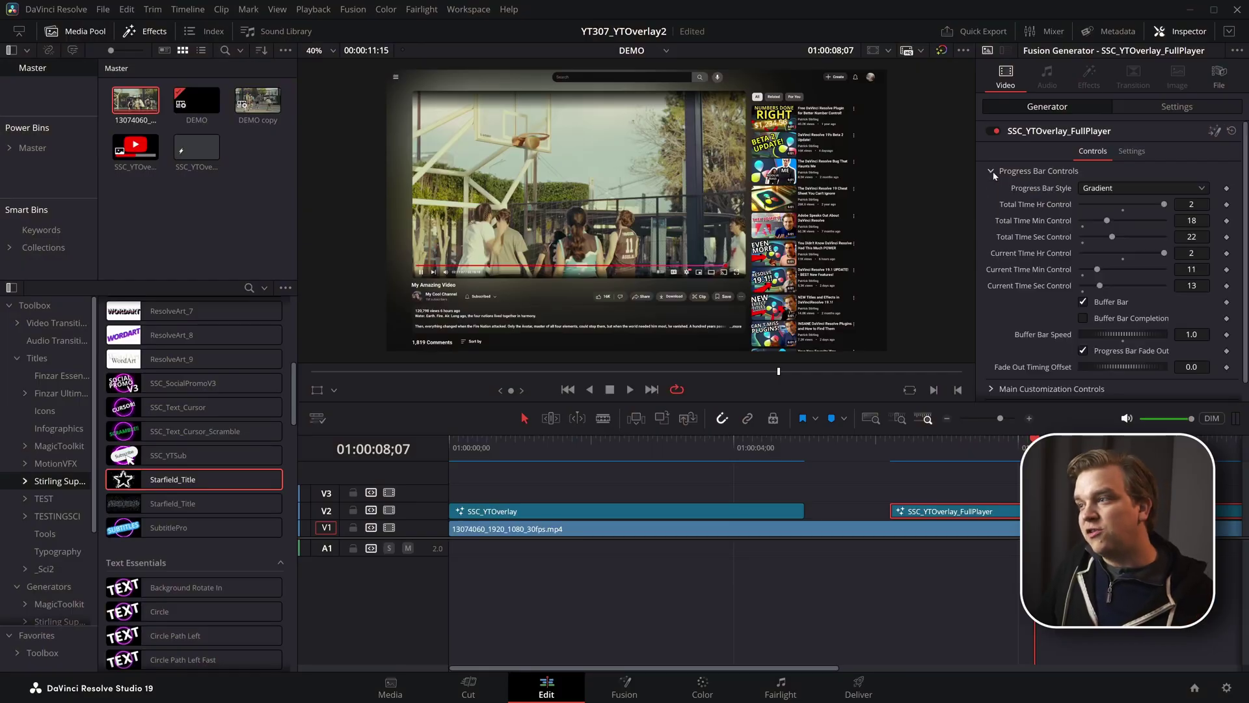
click(1095, 191)
click(1102, 206)
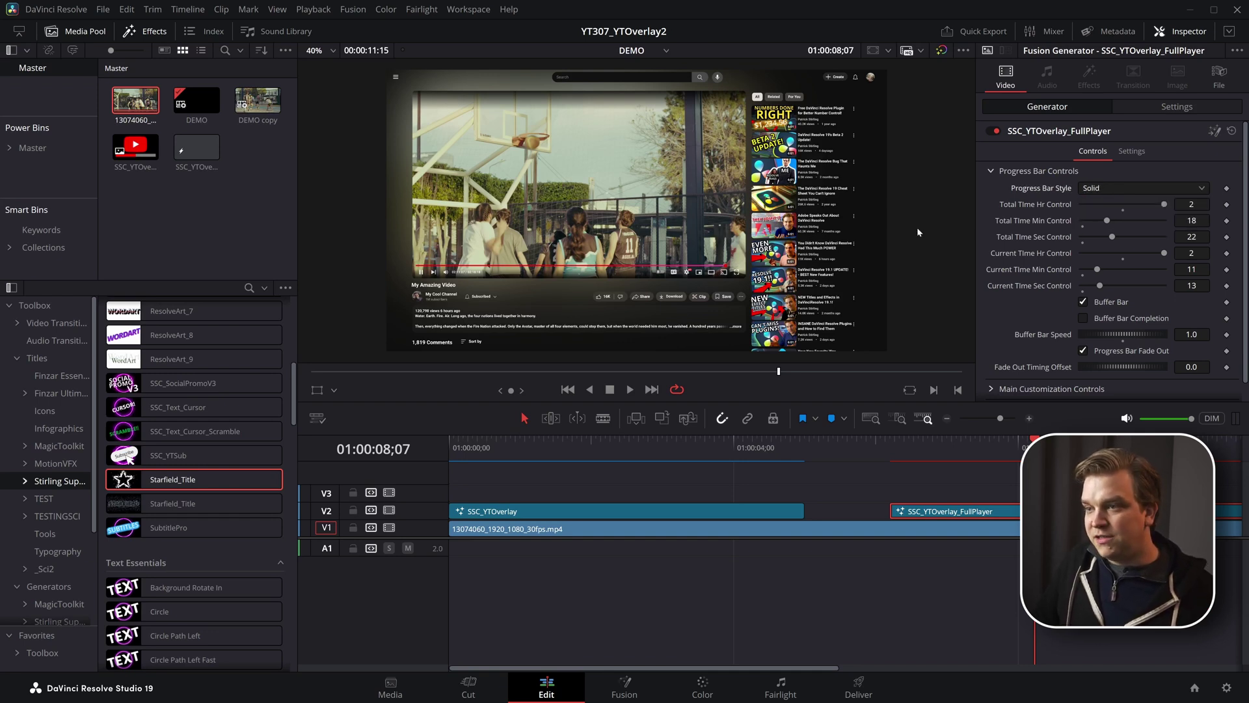
click(1108, 188)
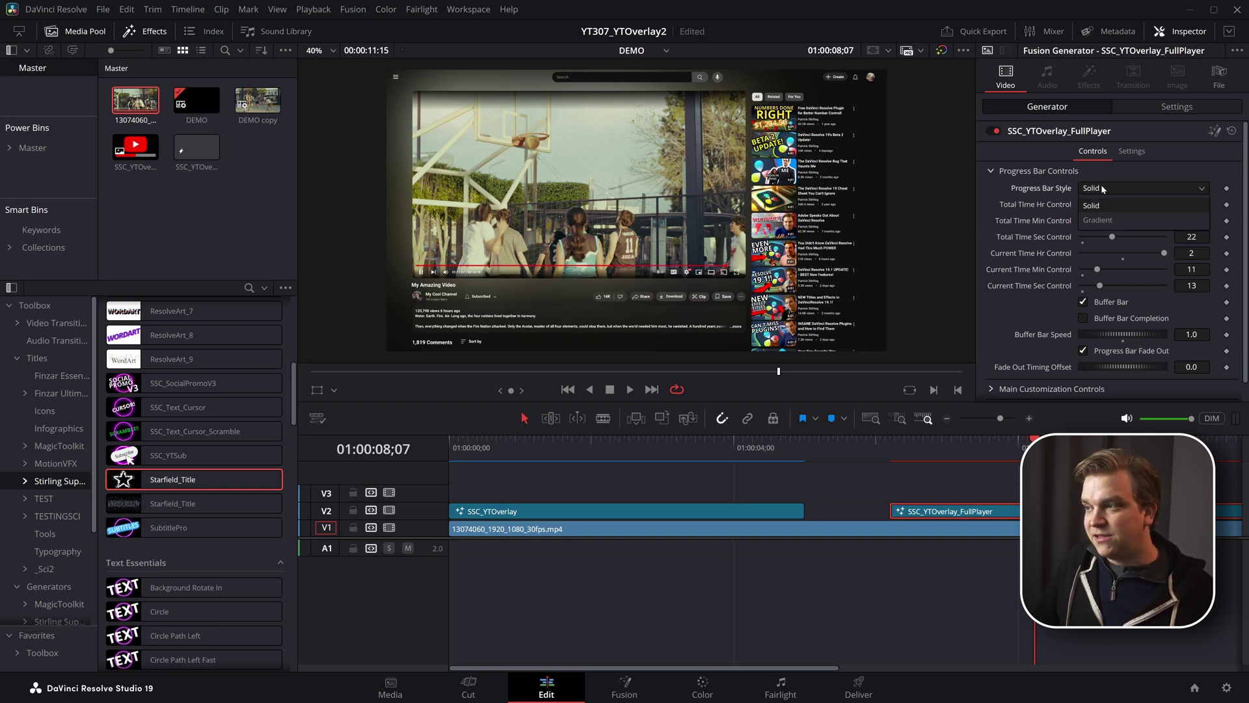
click(1106, 221)
scroll(719, 283, up, 2)
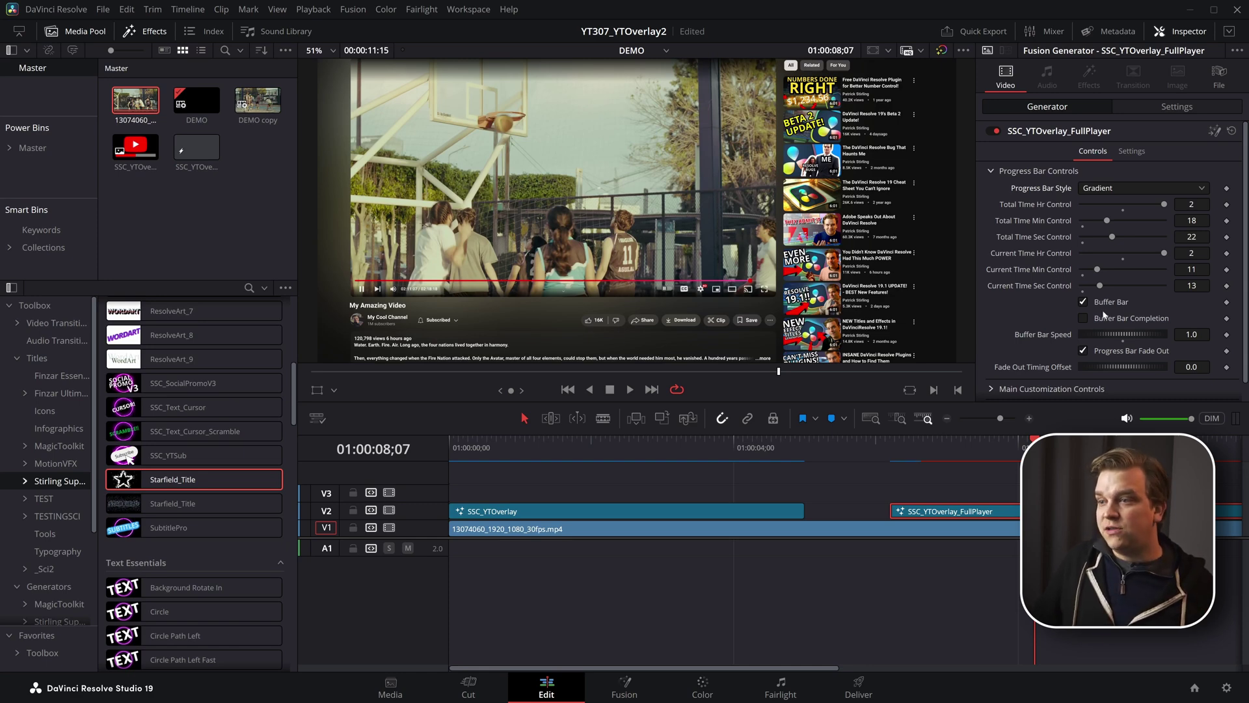
Step: Set the current time hours to 0 and play the full player clip briefly
drag(942, 452, 929, 451)
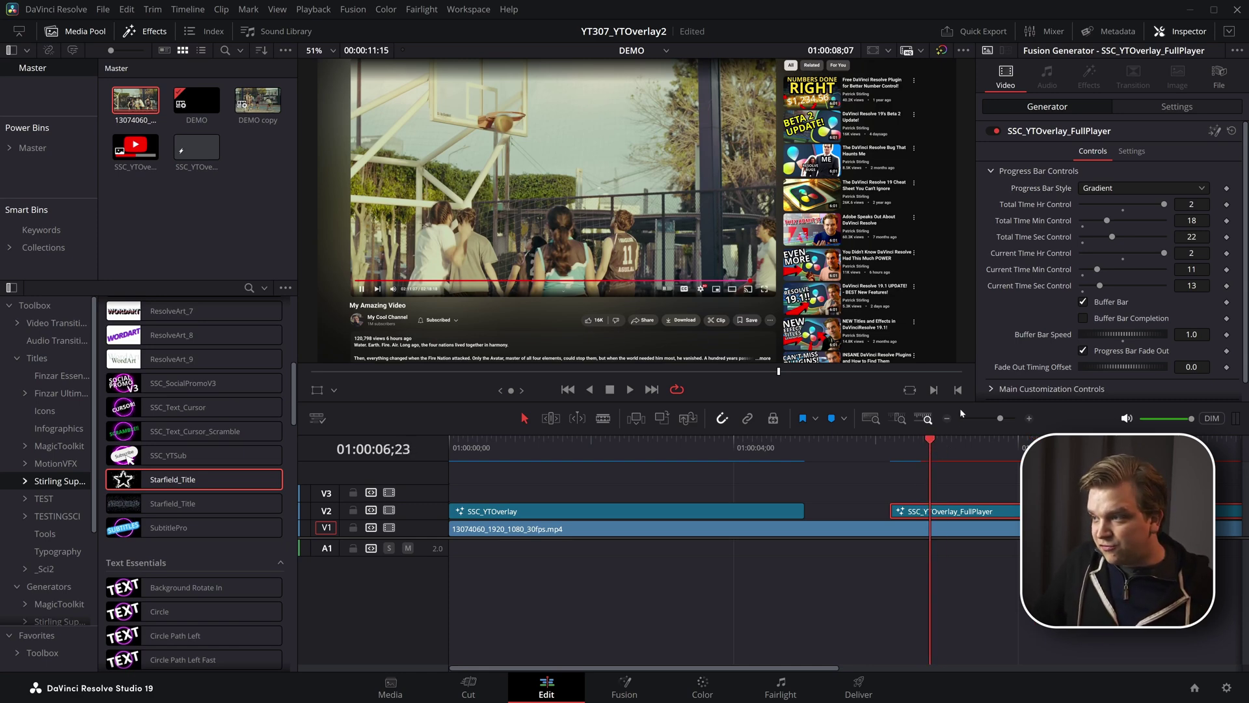
text(0)
click(1191, 220)
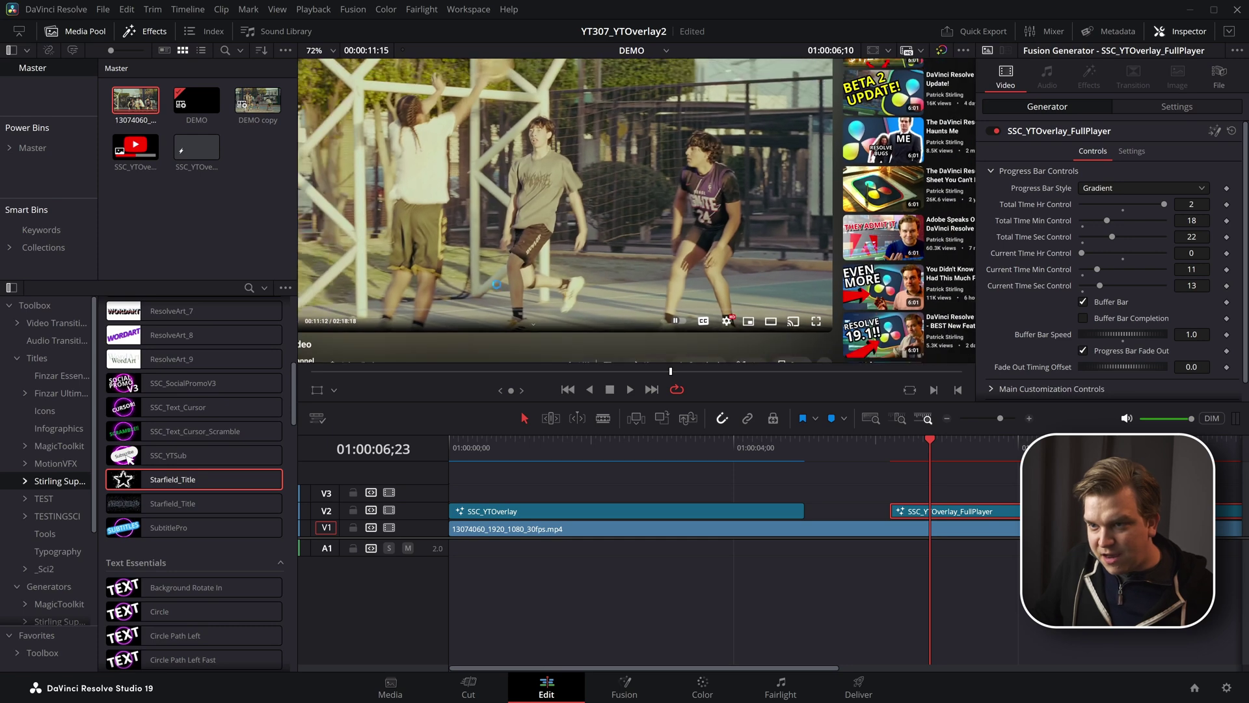
click(957, 446)
key(space)
key(space)
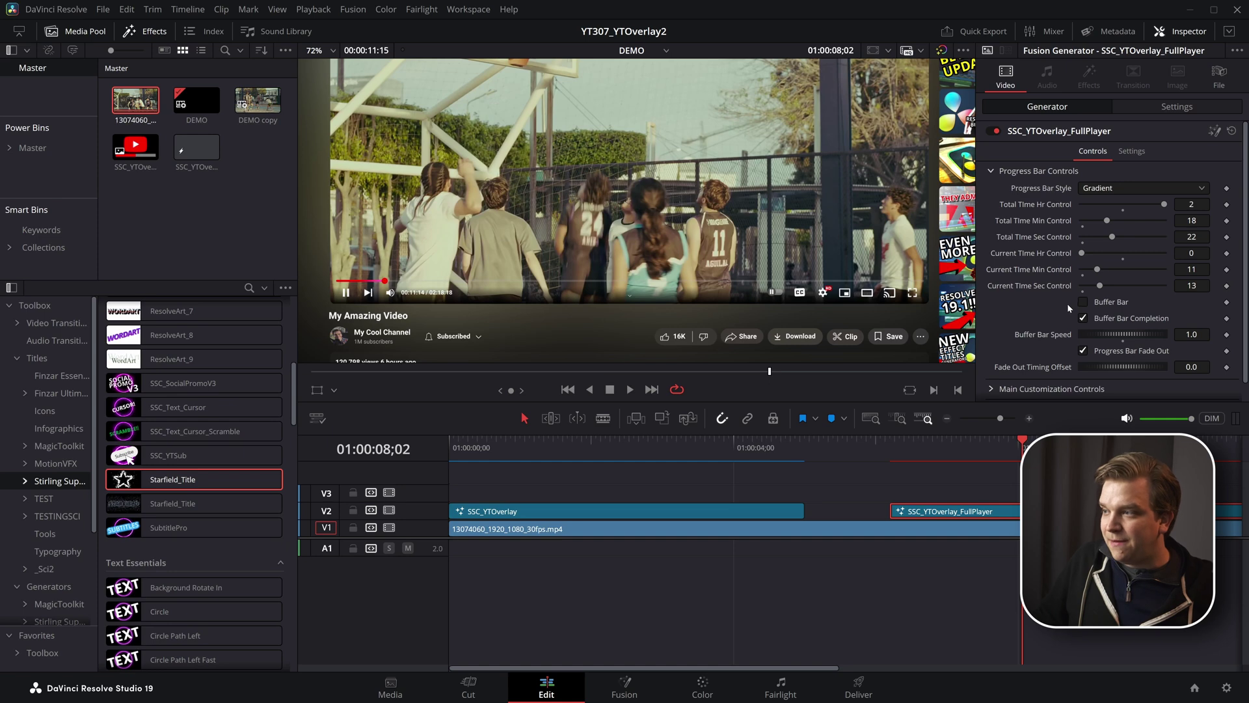
scroll(690, 195, down, 4)
Step: Hide the Media Pool and Effects panels to enlarge the viewer and timeline
click(72, 31)
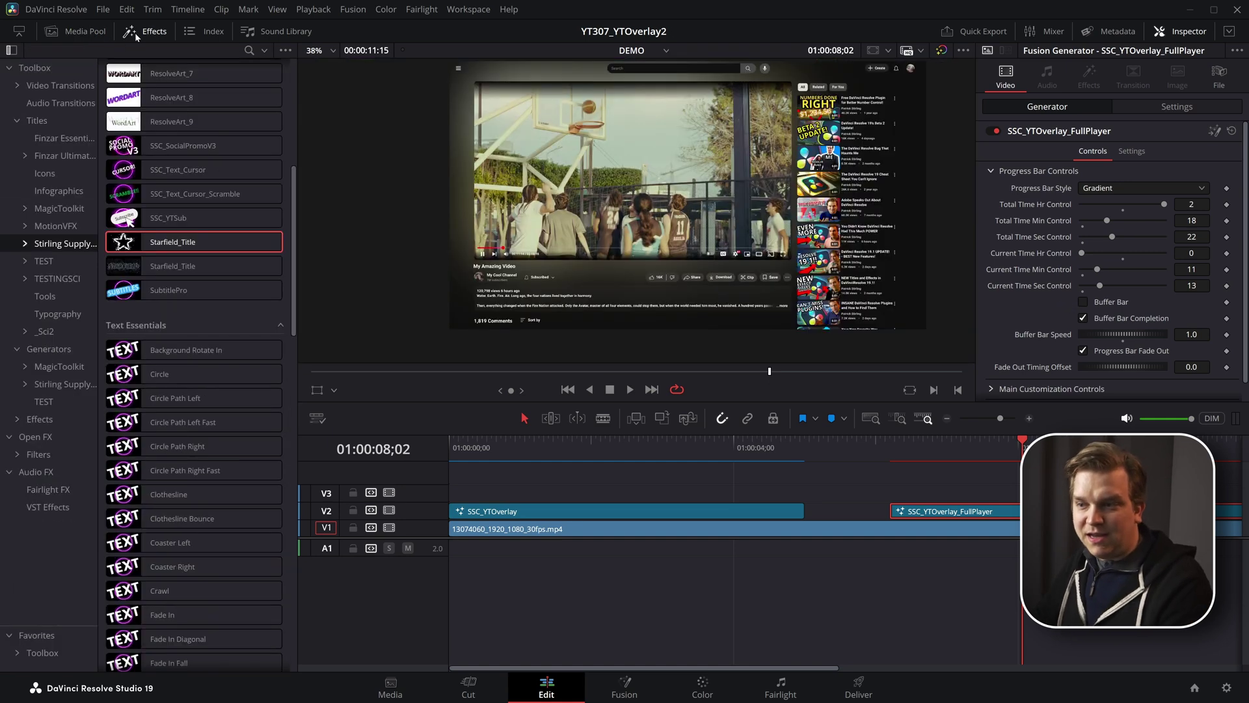
click(145, 31)
scroll(476, 338, up, 3)
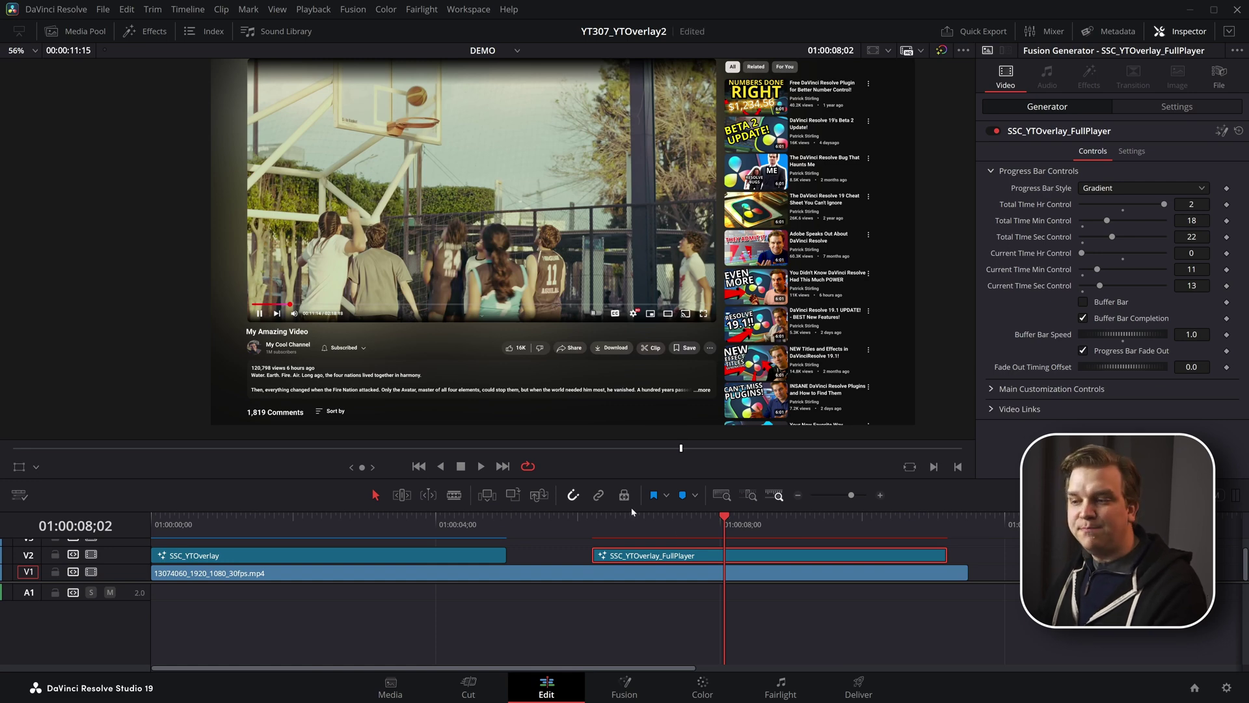
click(605, 519)
scroll(334, 164, down, 2)
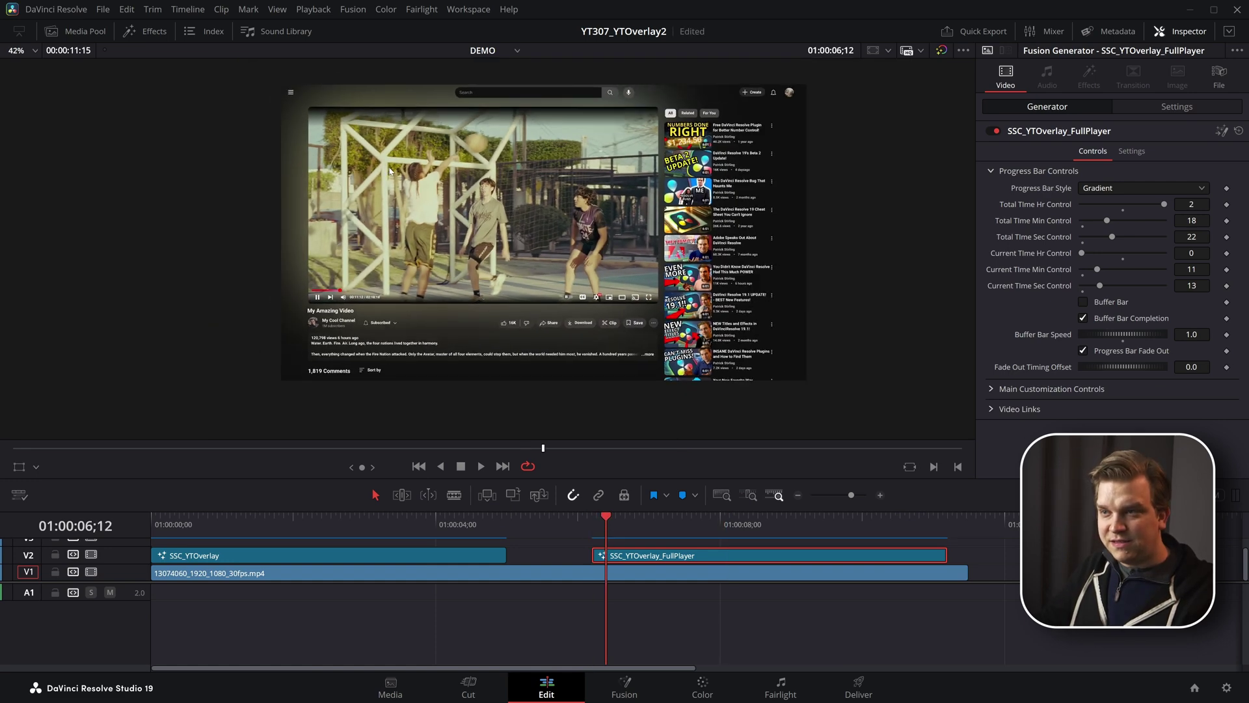
Step: Play the overlay, then enable Progress Bar Fade Out and collapse Progress Bar Controls
key(space)
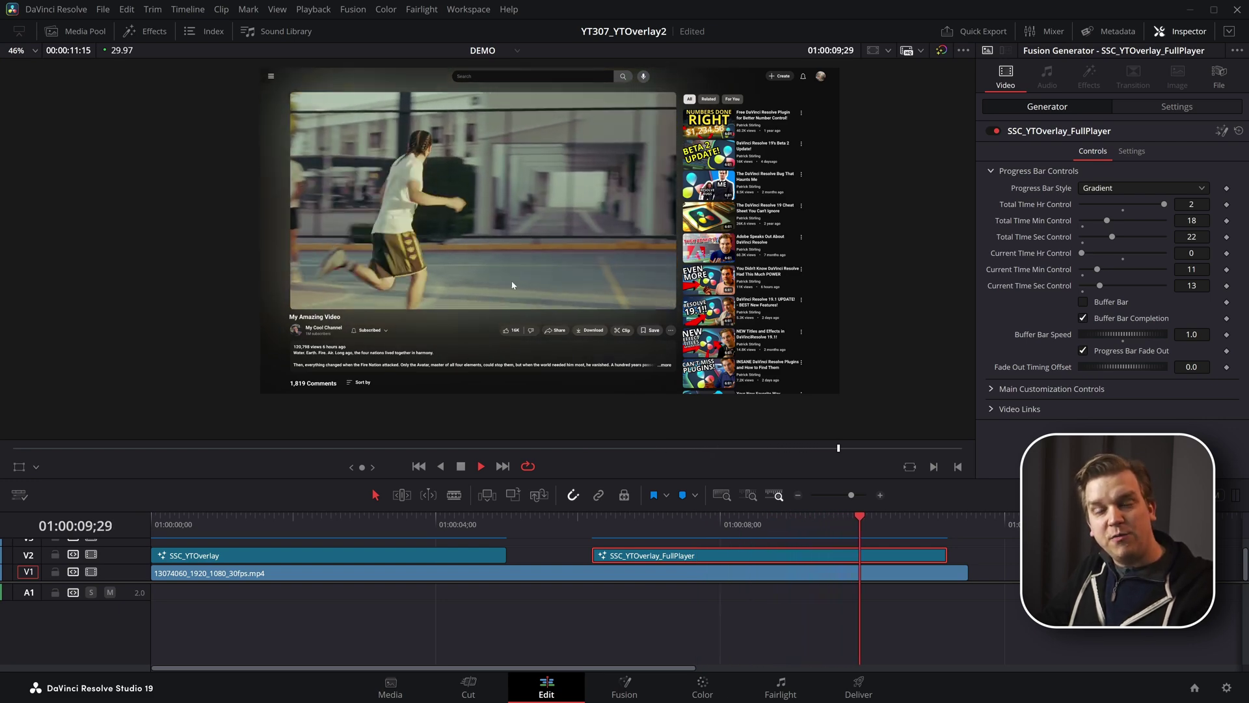
key(space)
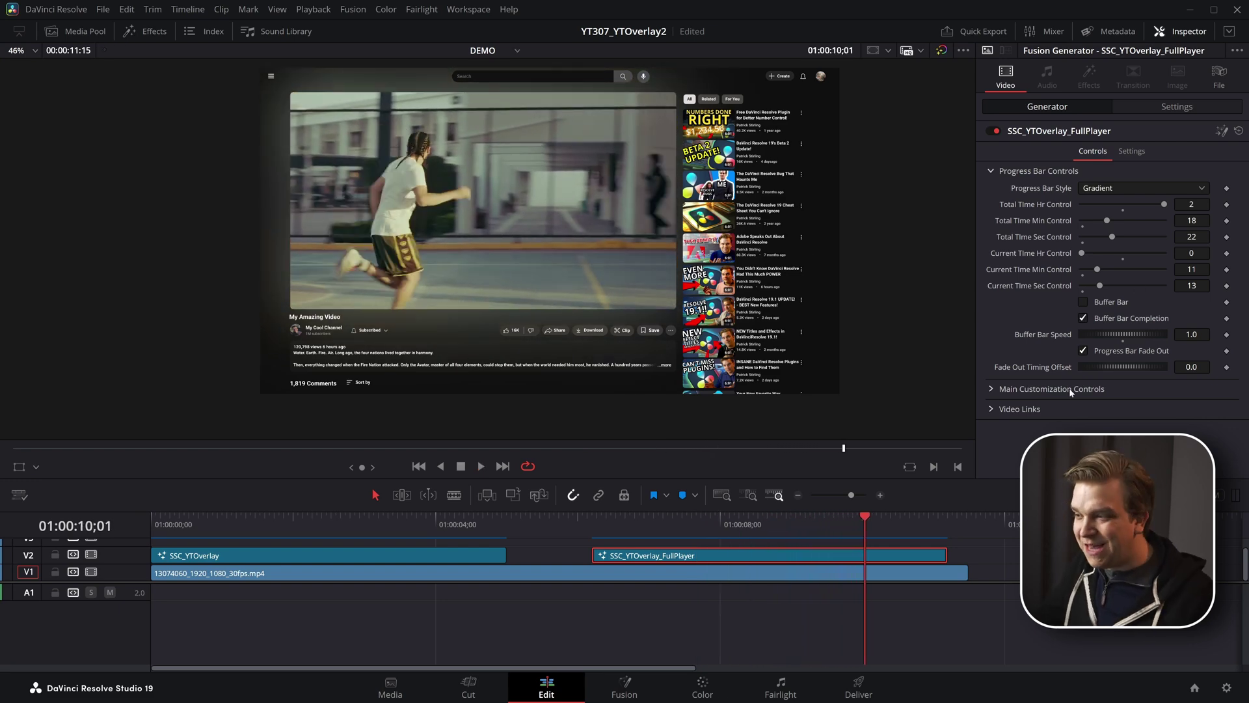
click(1083, 351)
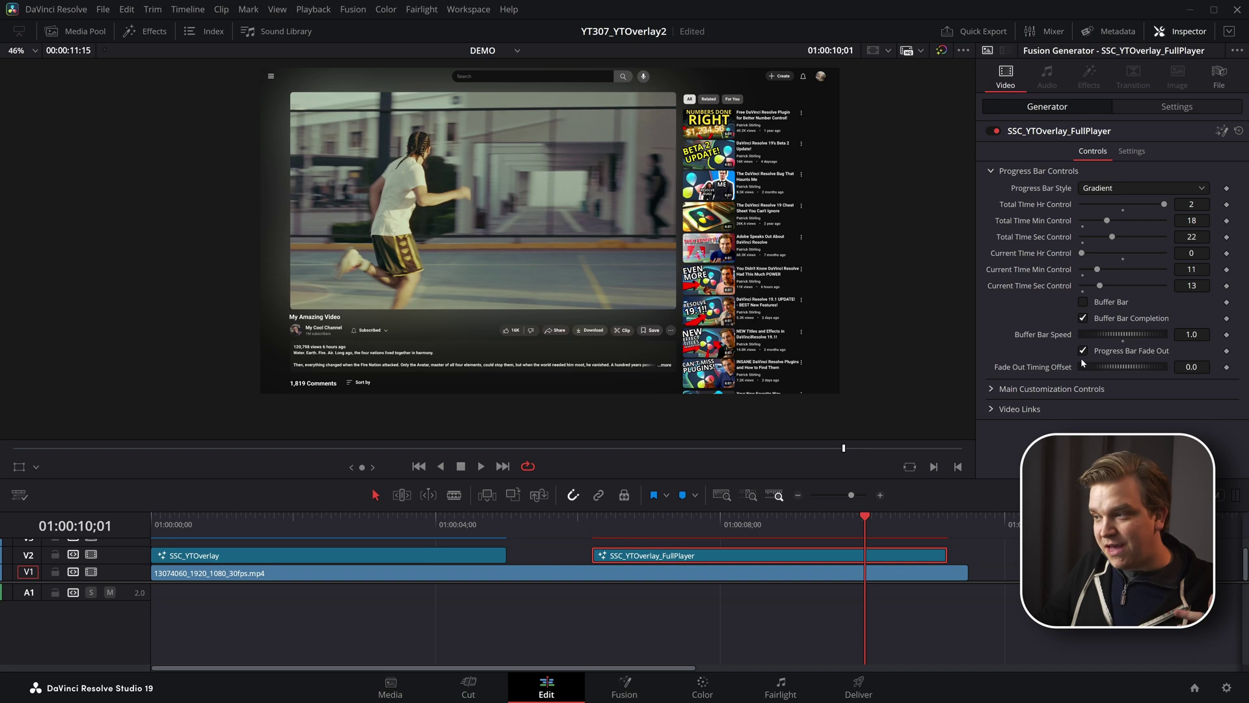
click(993, 172)
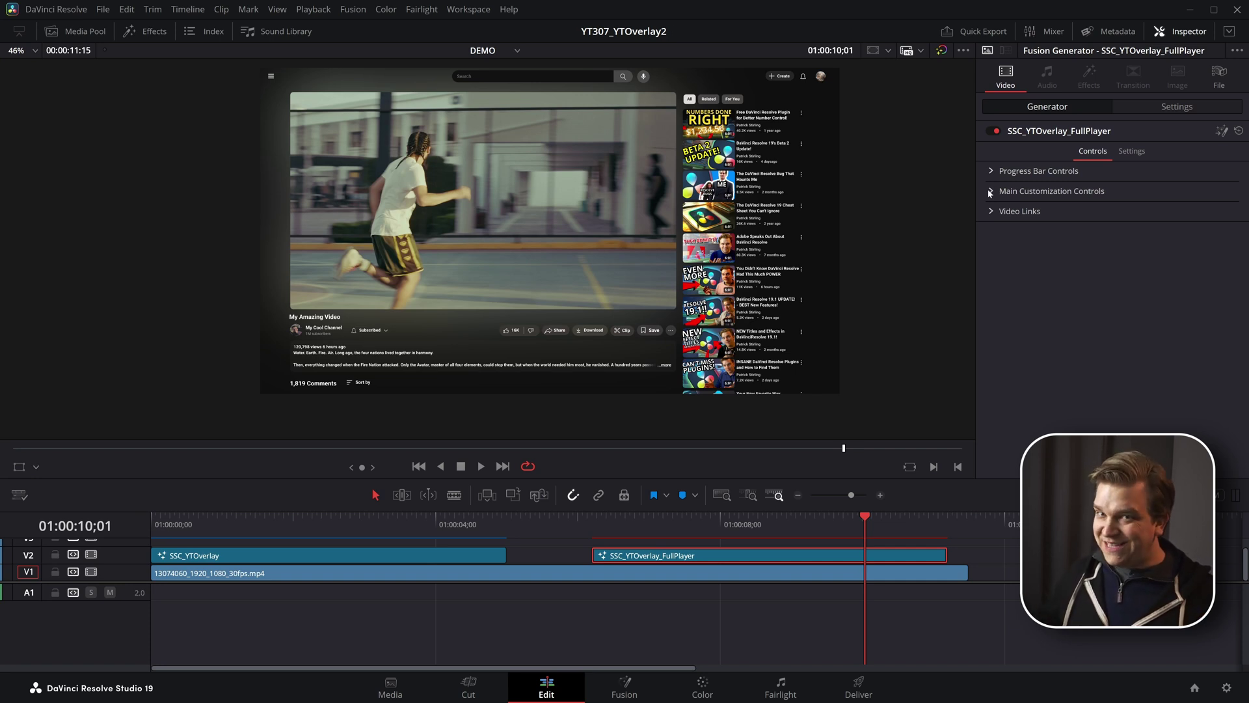
scroll(818, 73, up, 3)
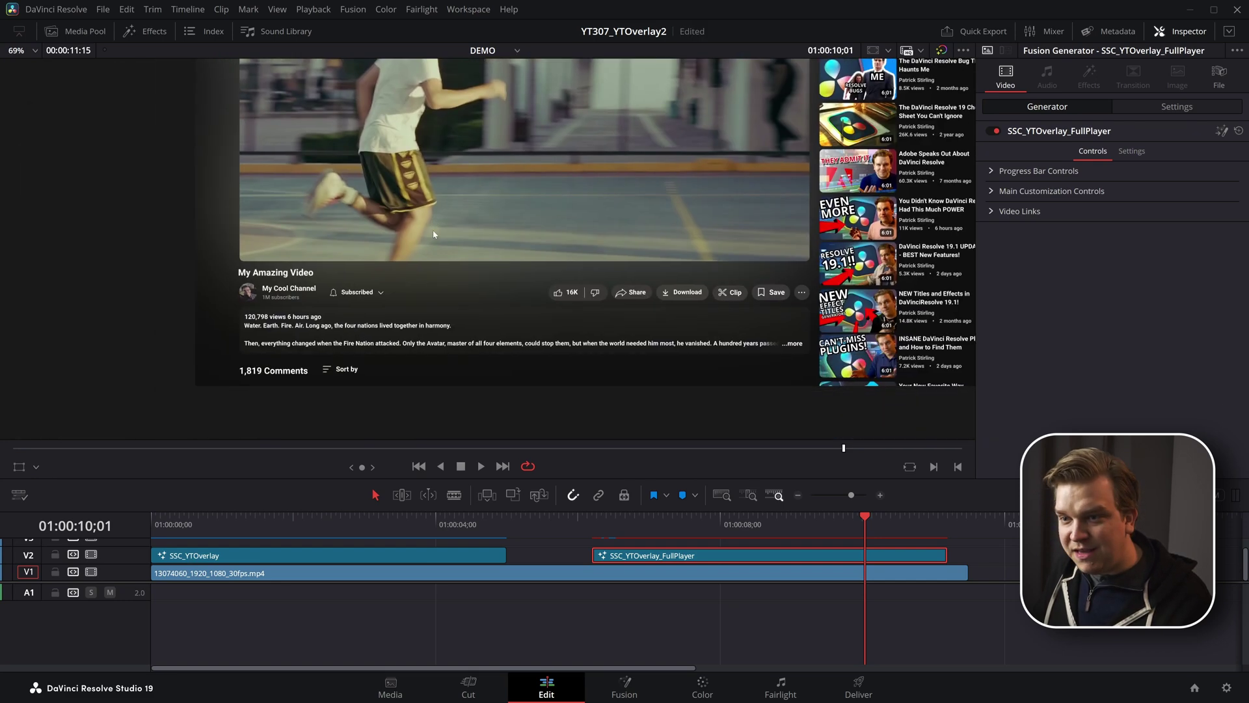
scroll(434, 234, down, 1)
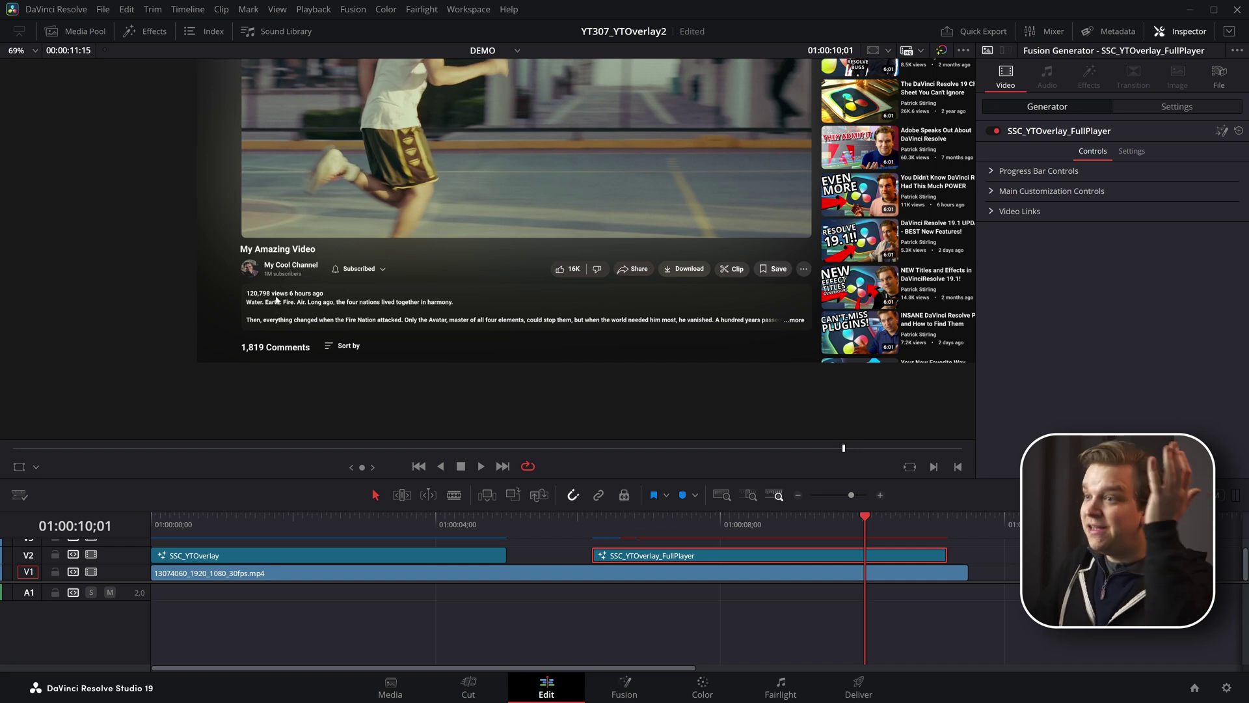
scroll(681, 274, up, 10)
scroll(680, 273, right, 12)
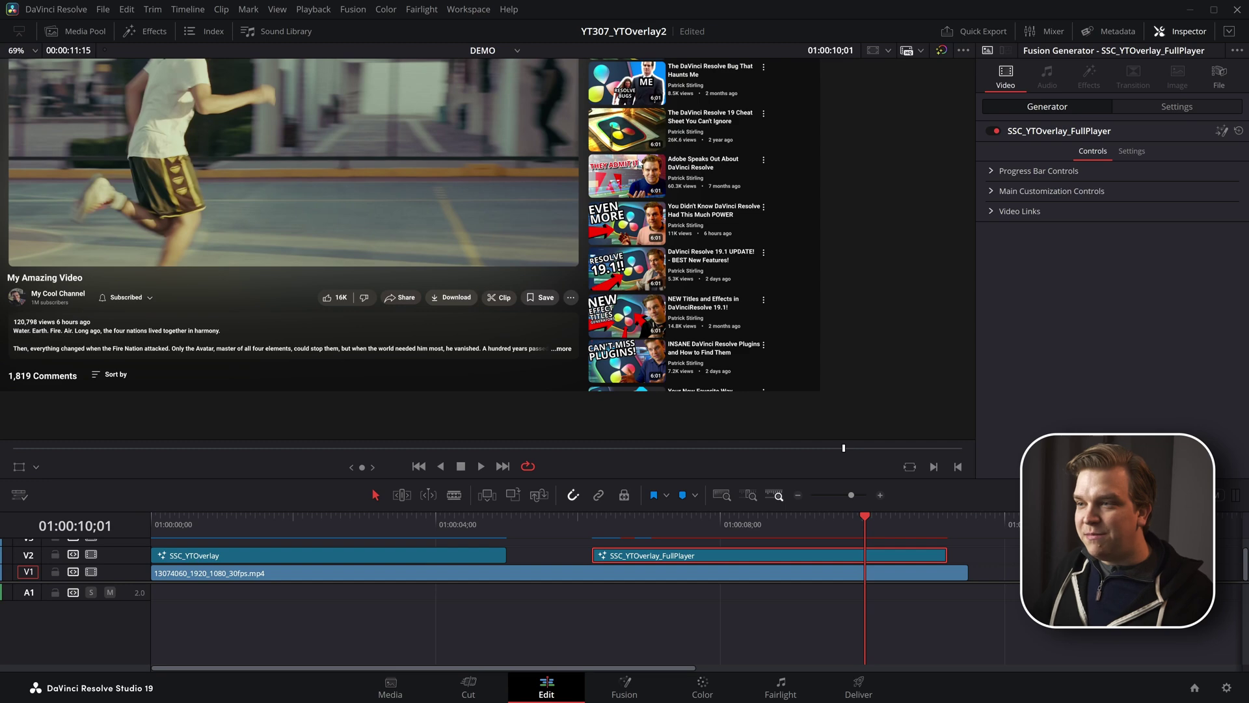
scroll(680, 273, down, 3)
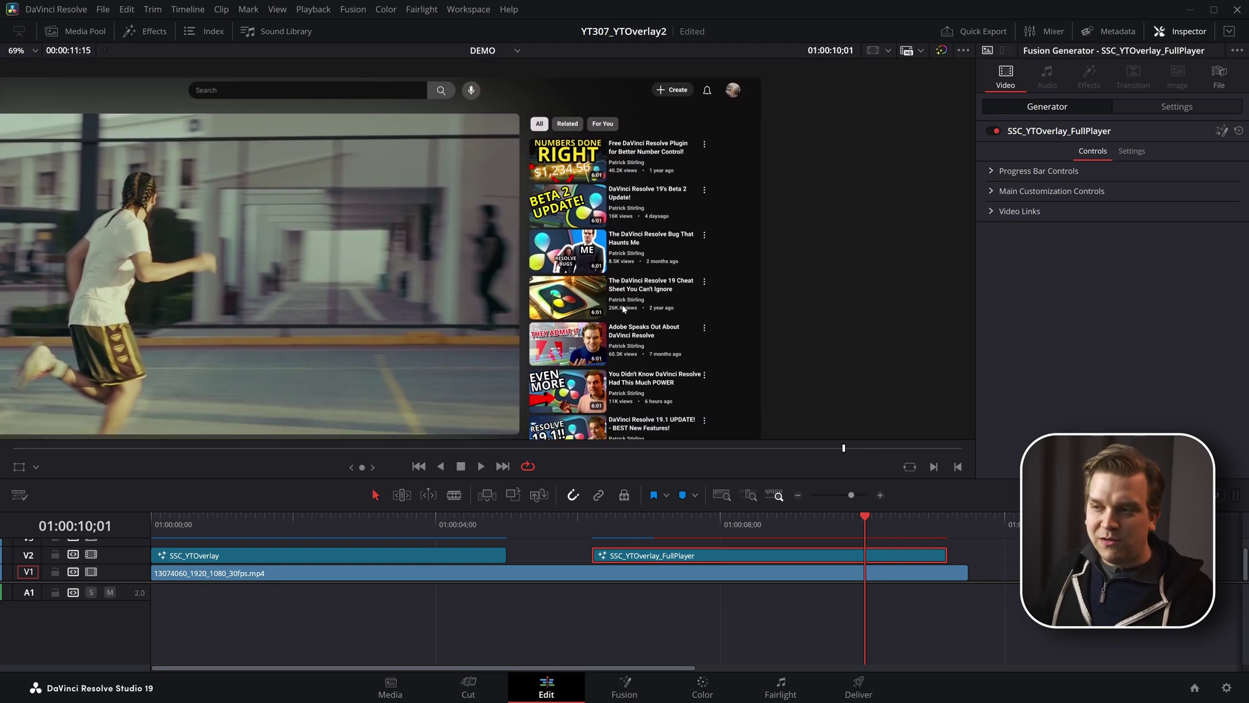
scroll(623, 309, down, 10)
scroll(658, 295, left, 6)
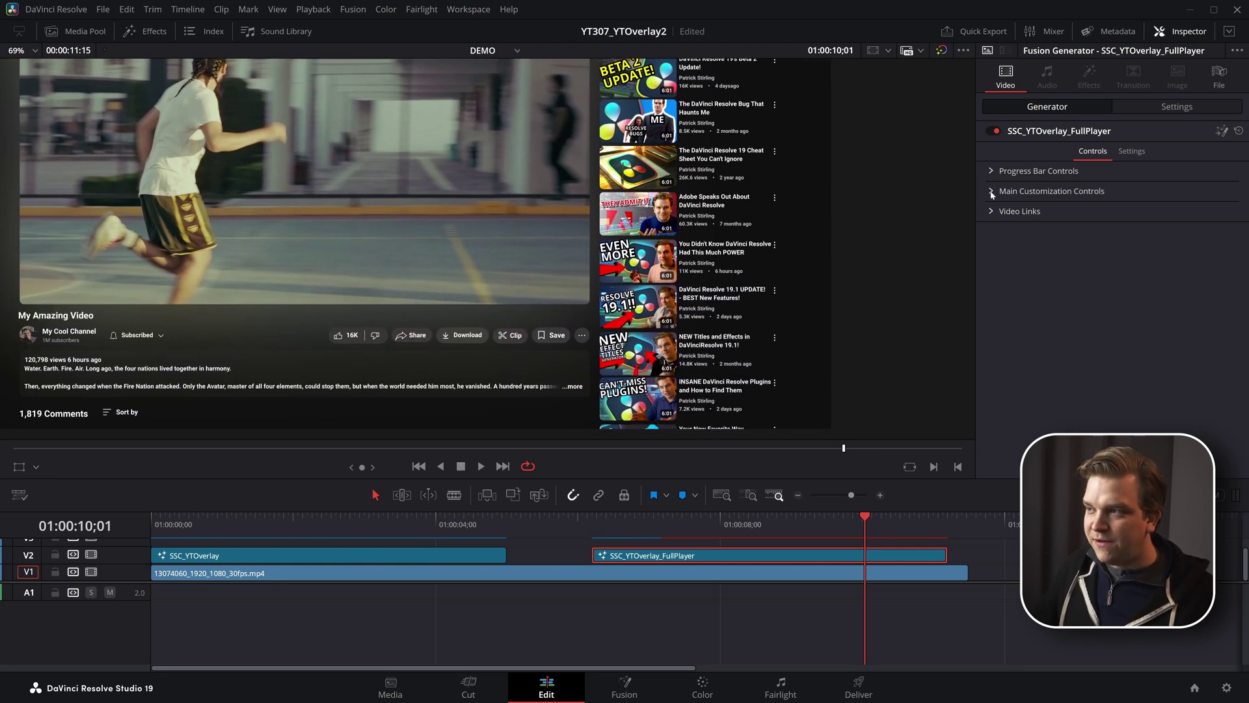
click(991, 191)
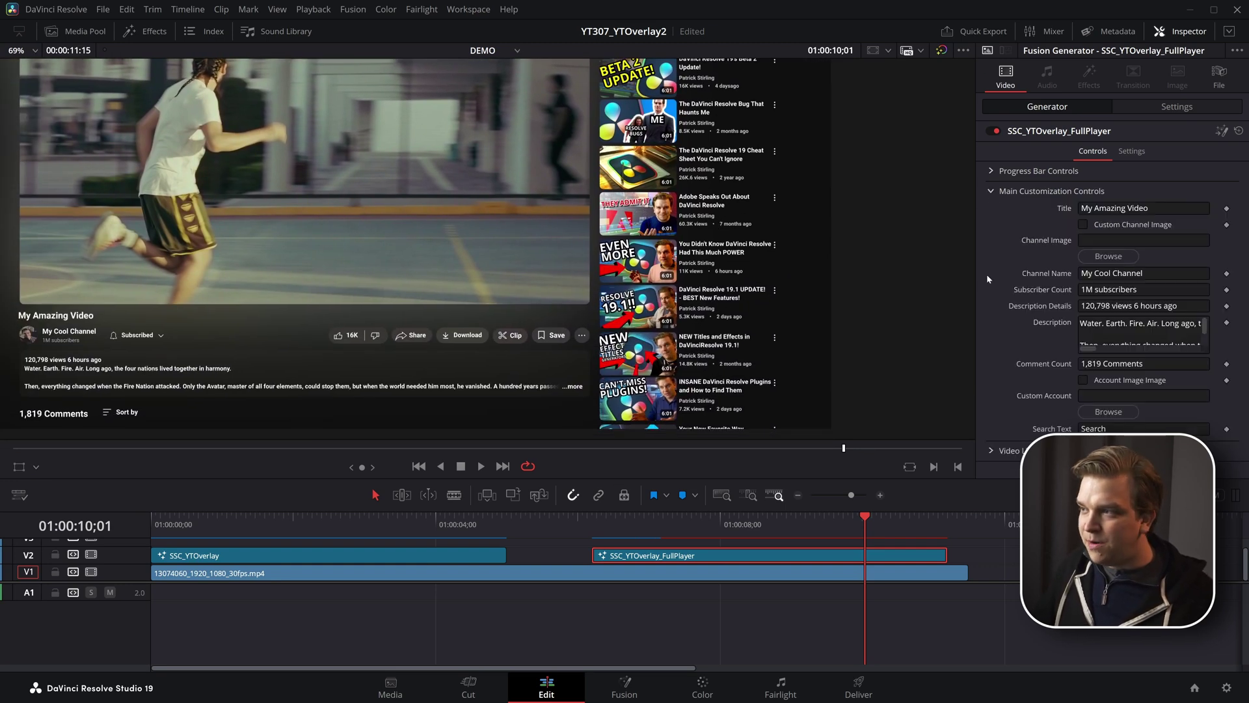
Step: Expand Video Links and the first sidebar video's settings in the Inspector
click(991, 451)
scroll(1012, 379, down, 3)
click(1004, 311)
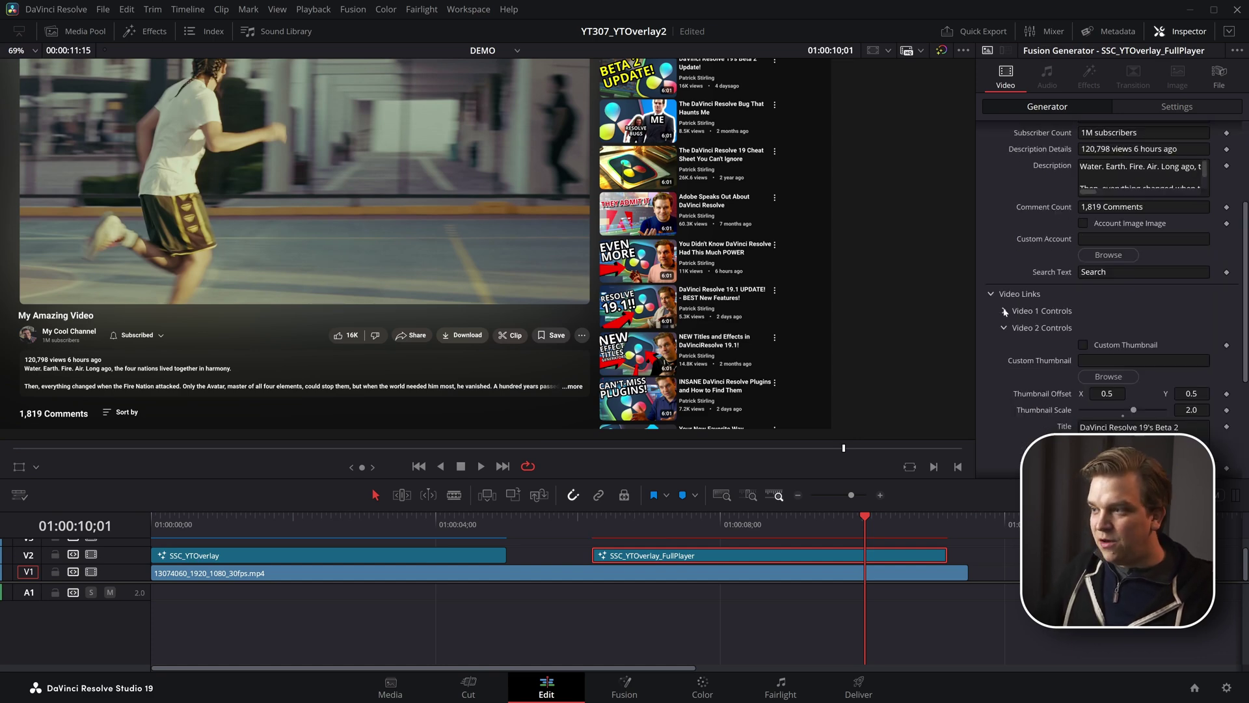
scroll(687, 288, down, 2)
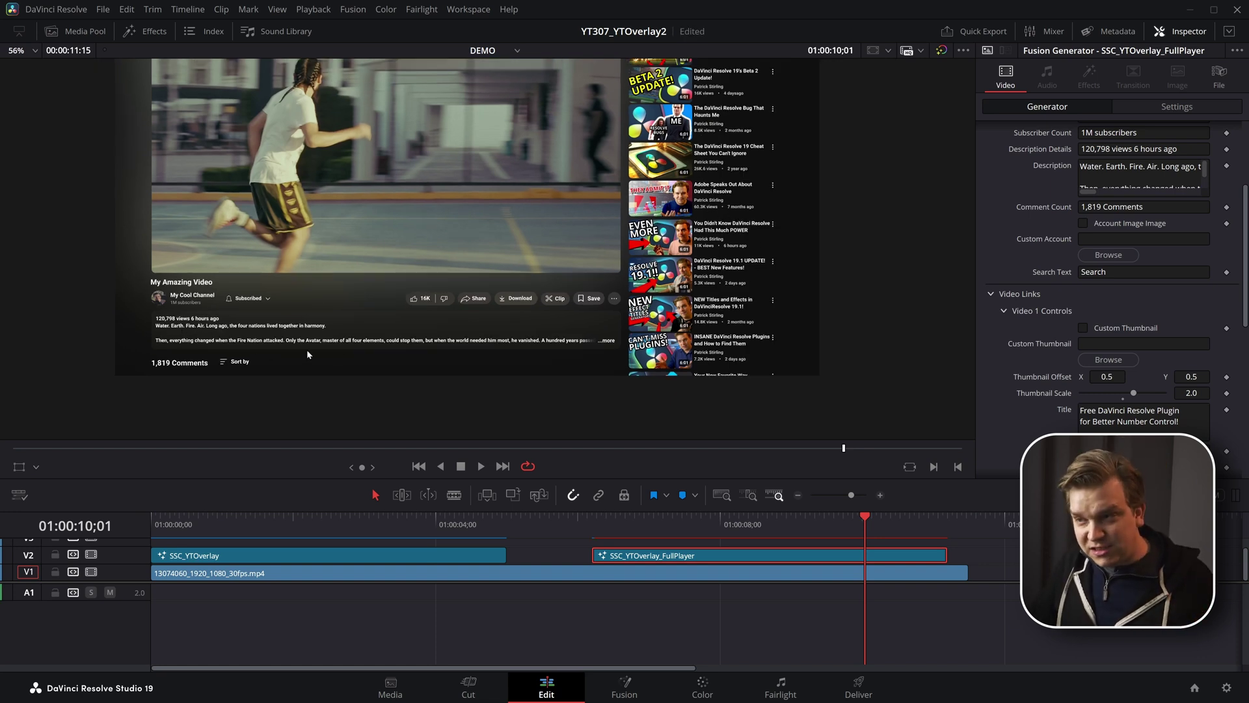
scroll(325, 371, up, 2)
scroll(325, 371, right, 2)
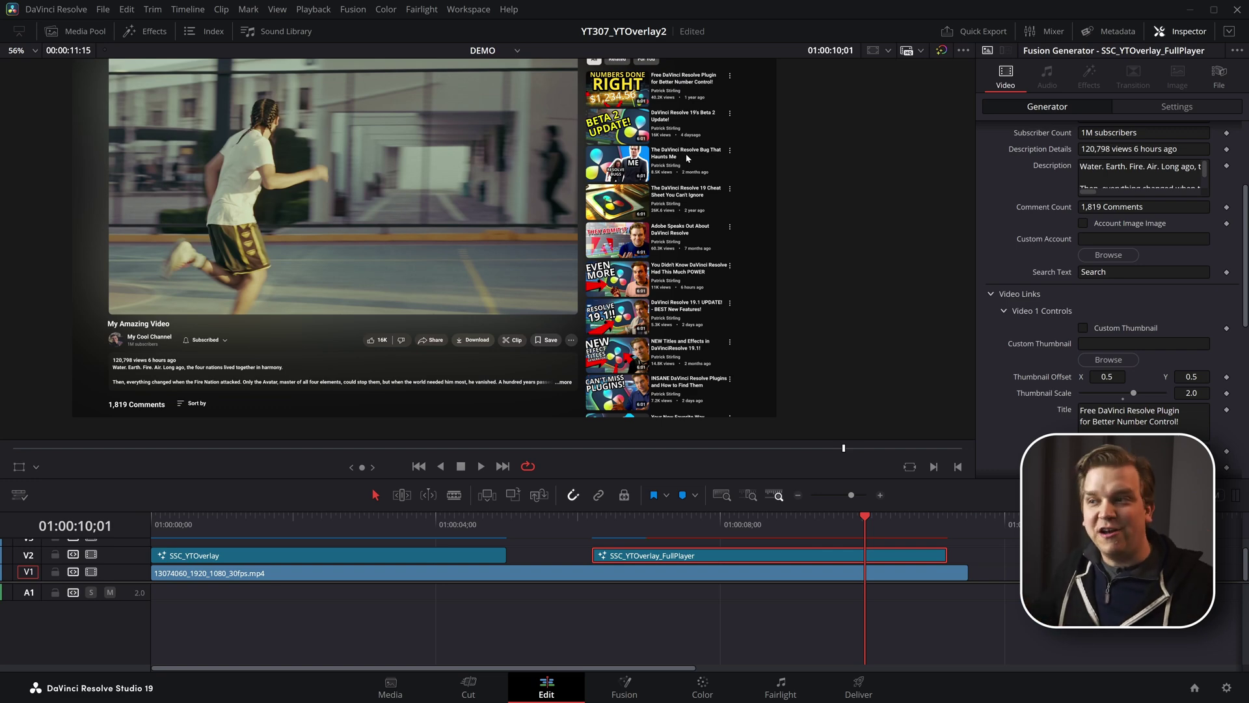
scroll(701, 152, up, 2)
scroll(1137, 417, down, 2)
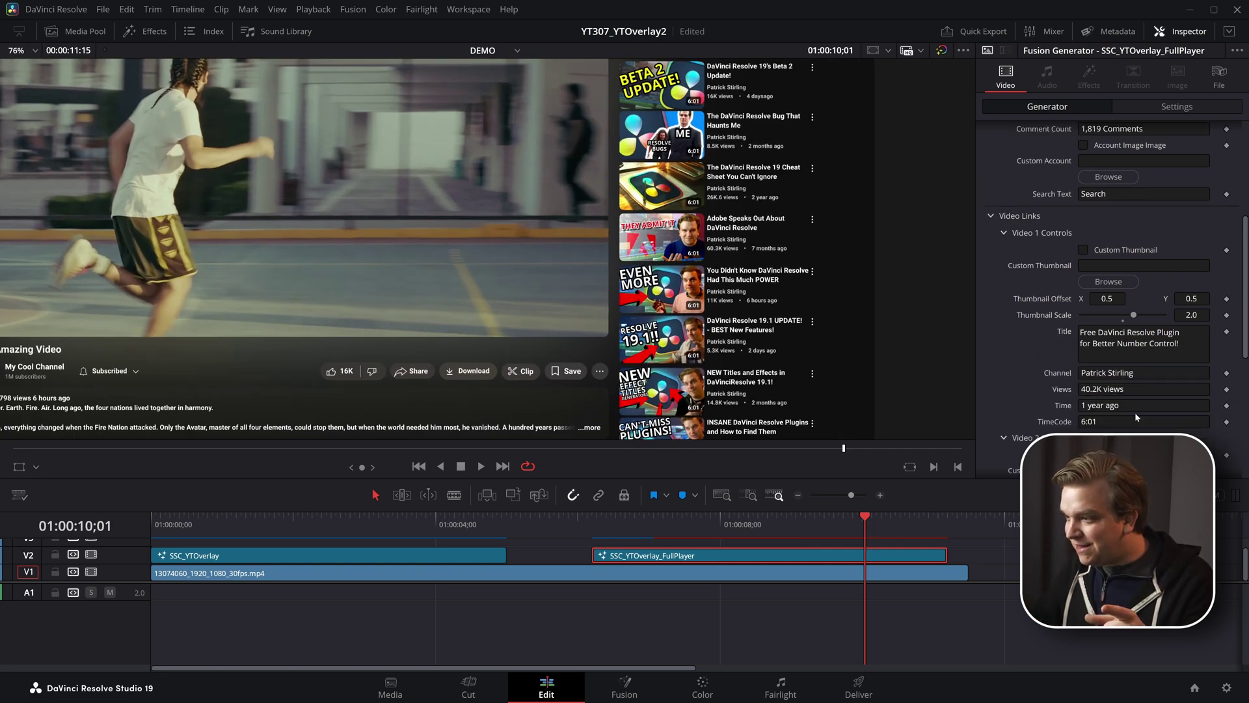
Step: Check the first video's Views field, fit the viewer with Shift+Z, and jump to 01:00:06;10
click(1104, 389)
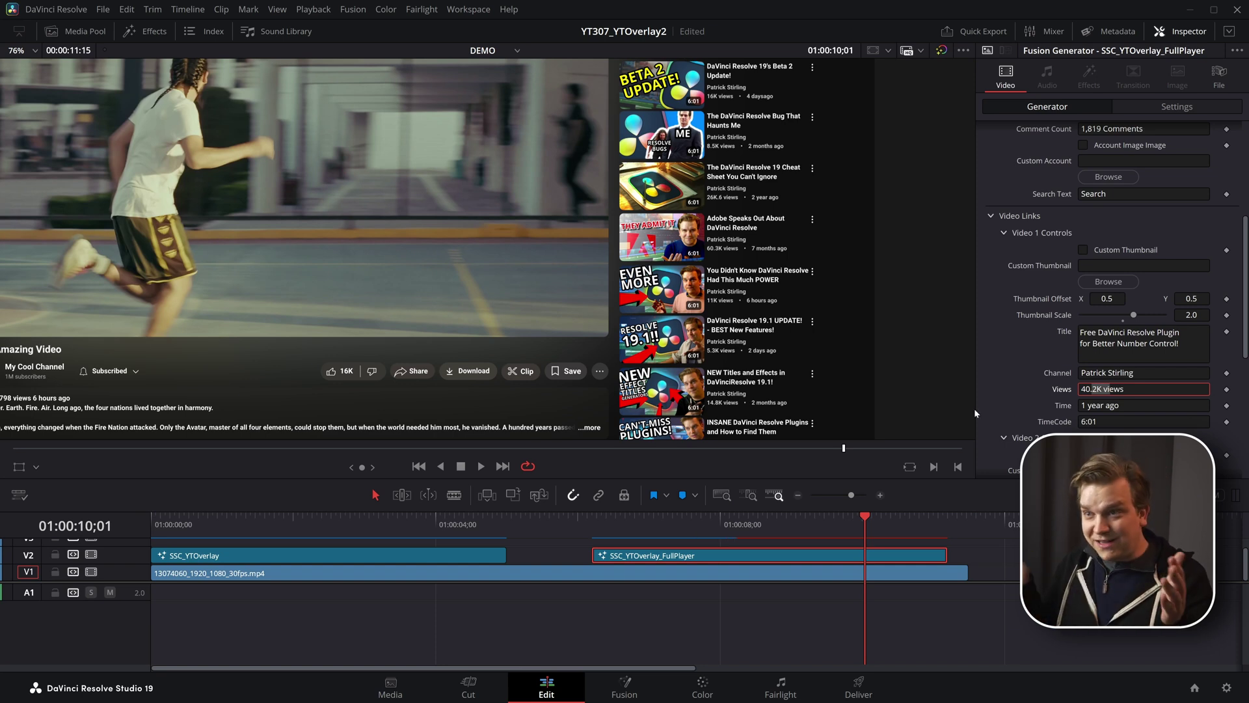
key(shift+z)
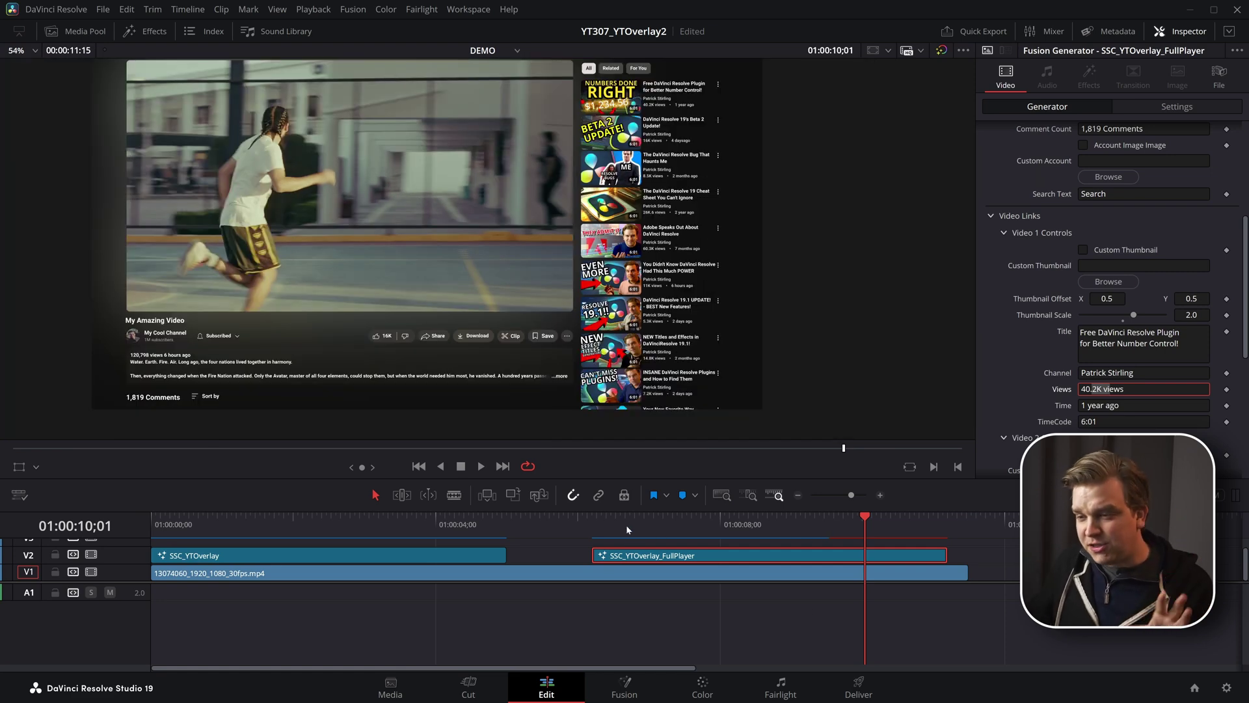
click(601, 524)
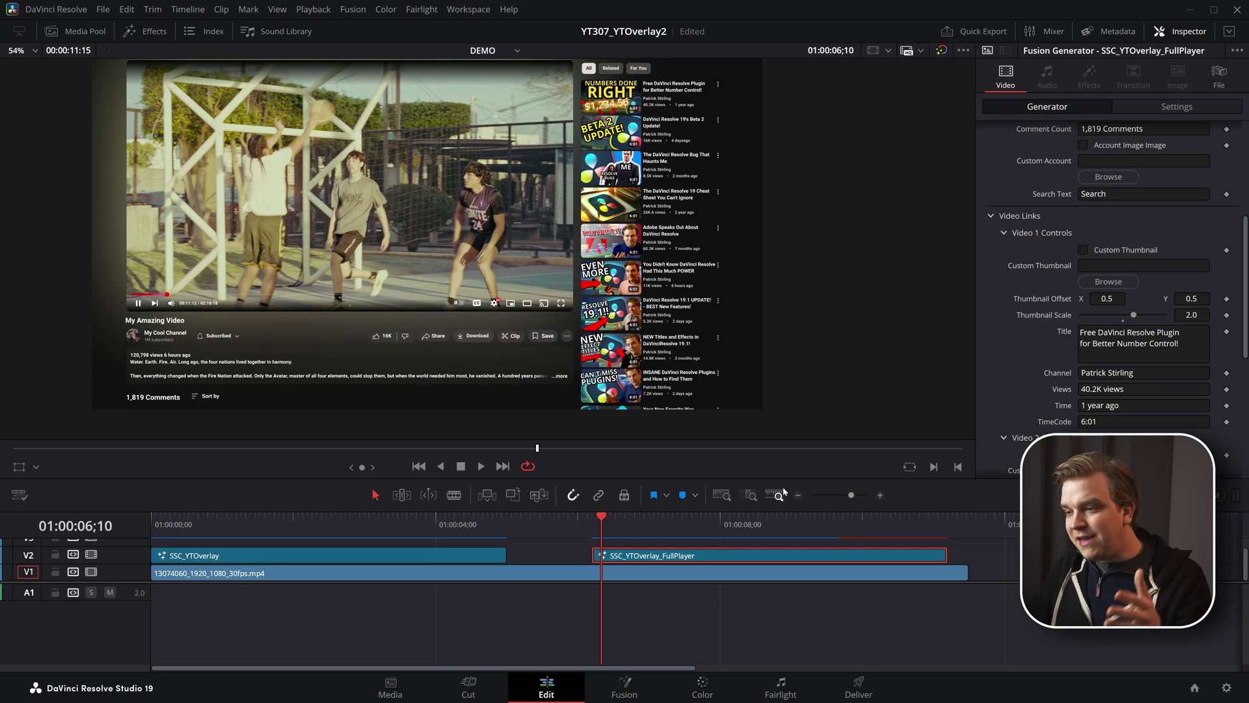
click(783, 558)
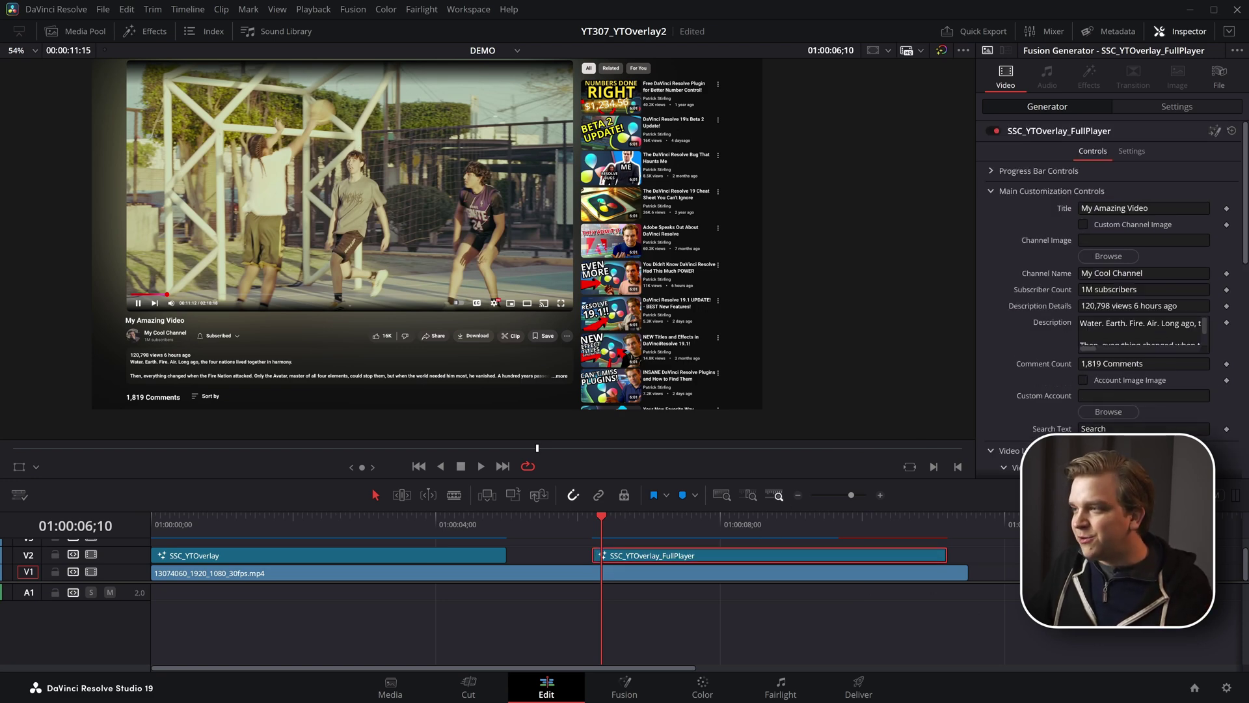
click(1212, 134)
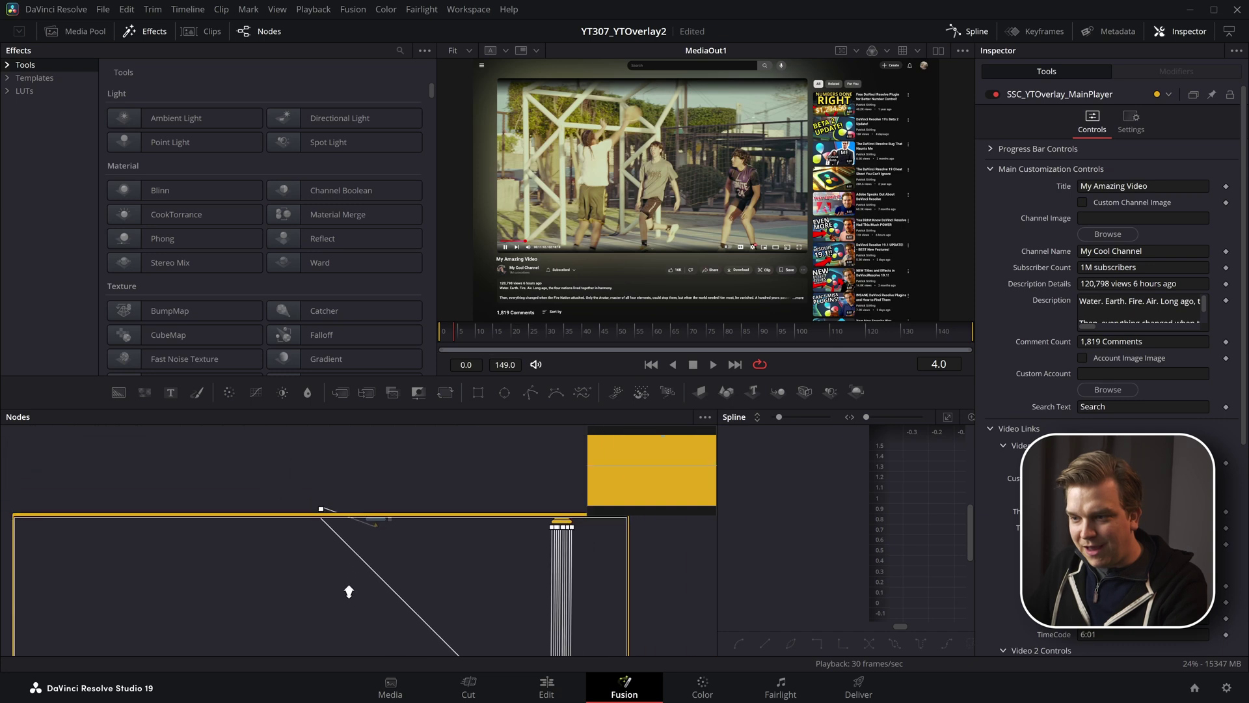
scroll(486, 567, down, 3)
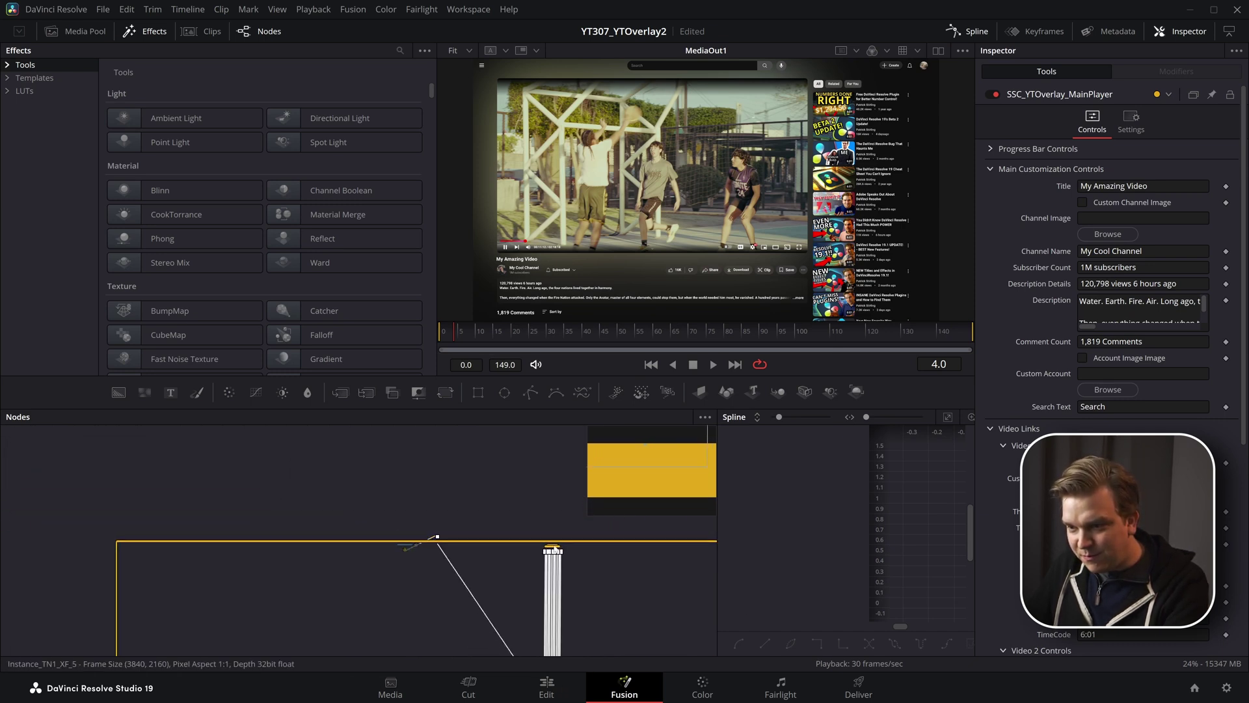
double_click(585, 567)
scroll(399, 530, down, 5)
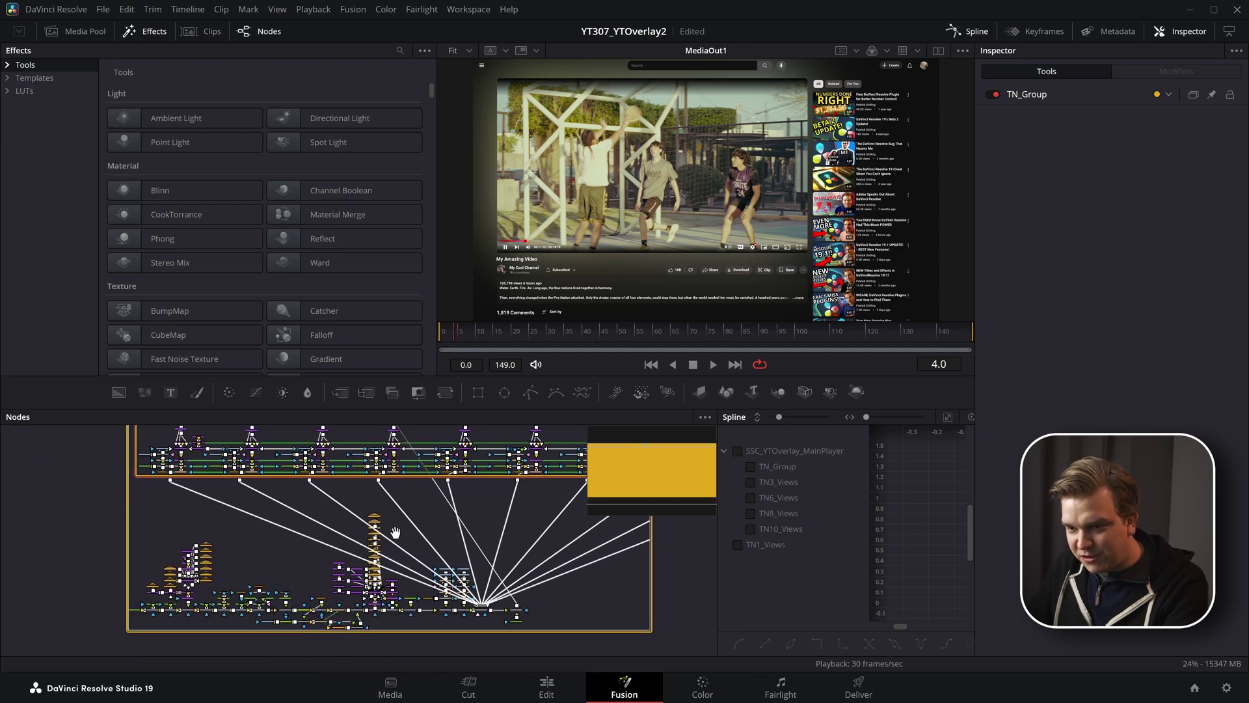
scroll(207, 556, up, 3)
key(ctrl+g)
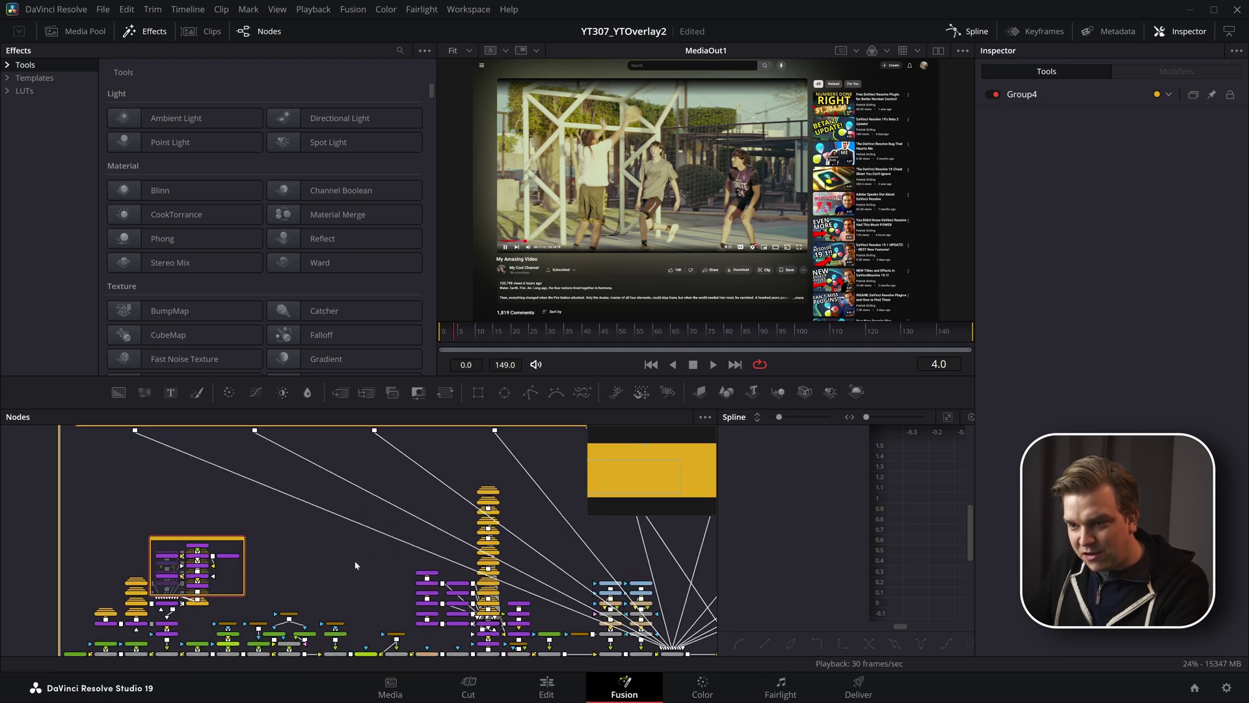
click(492, 556)
scroll(361, 557, down, 4)
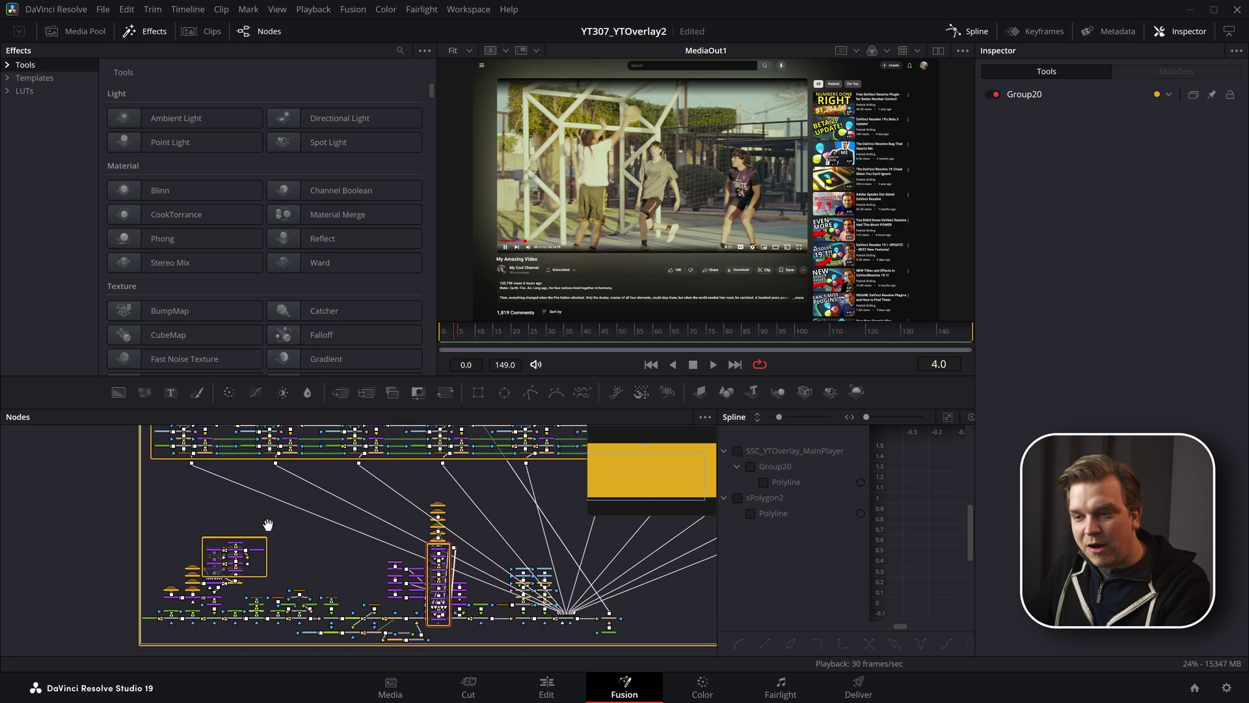
drag(194, 567, 151, 559)
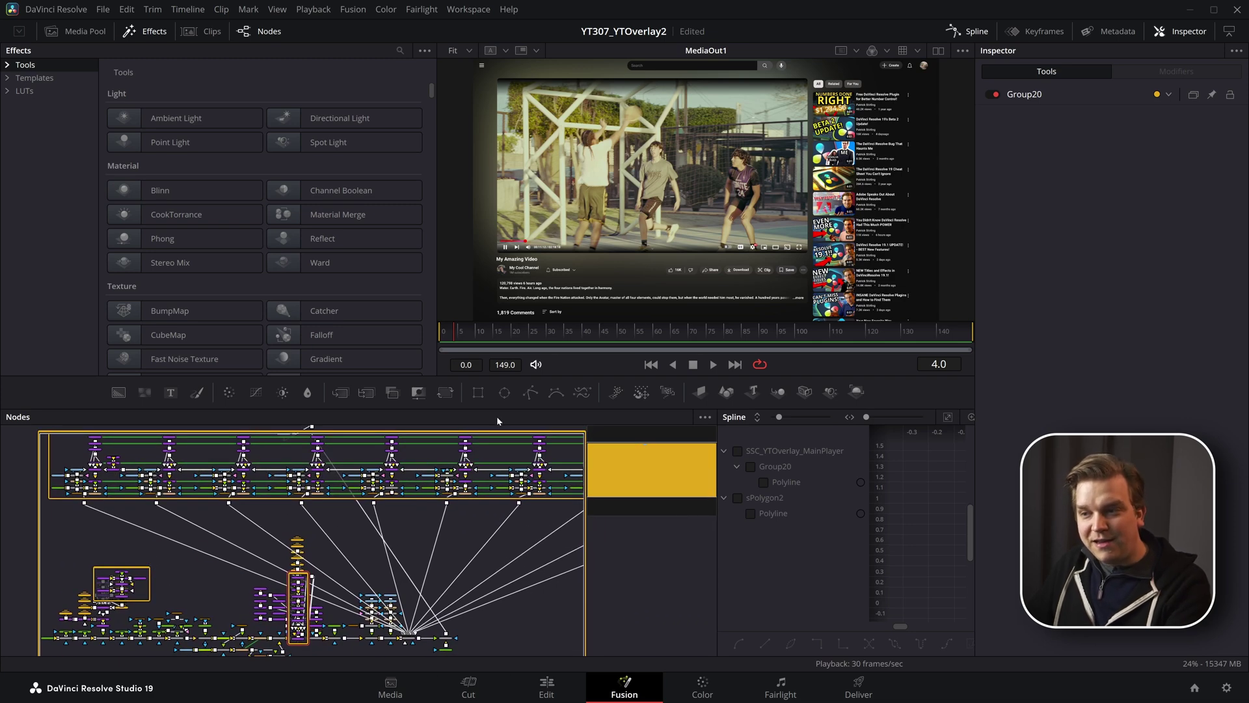
drag(490, 411, 490, 287)
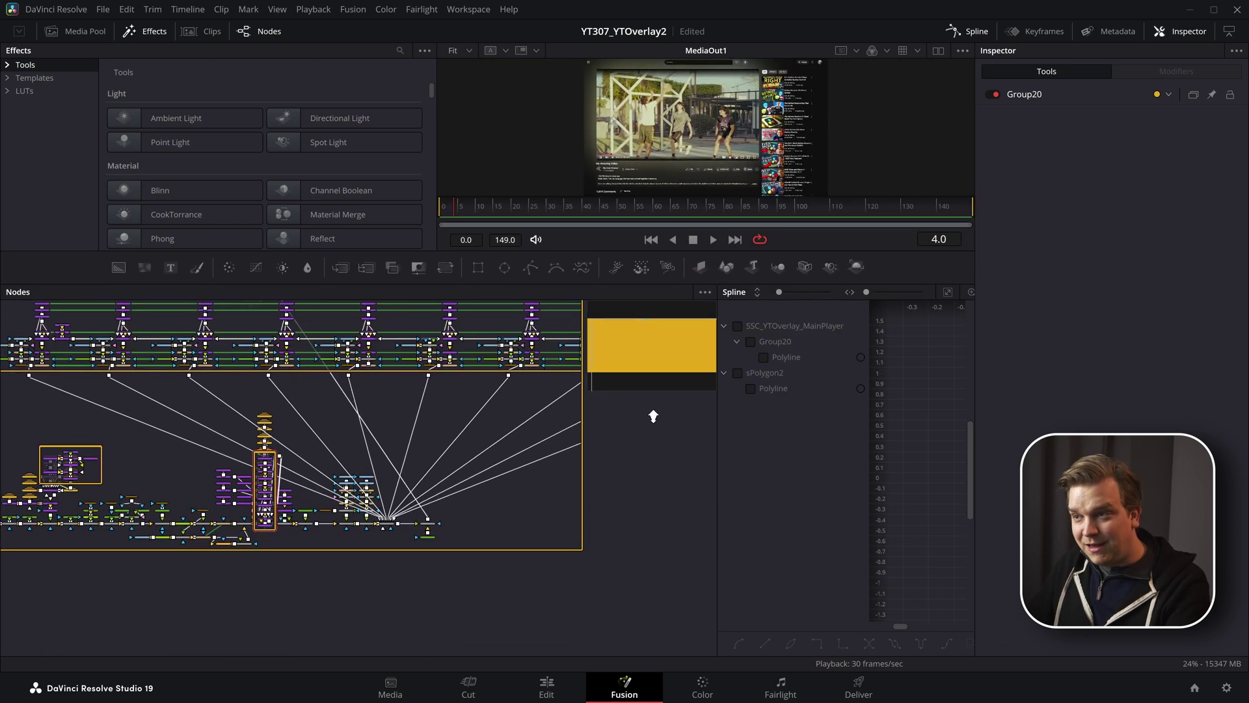
scroll(644, 416, up, 2)
drag(451, 582, 555, 640)
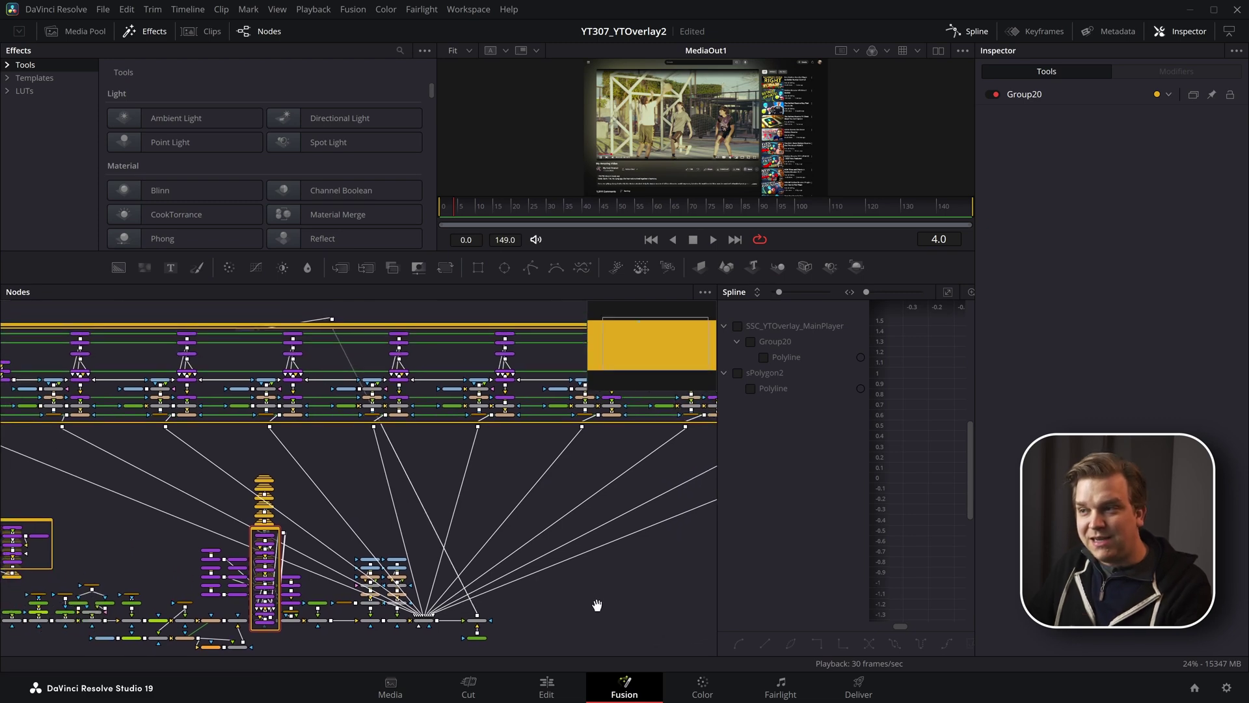
click(546, 687)
scroll(455, 337, up, 3)
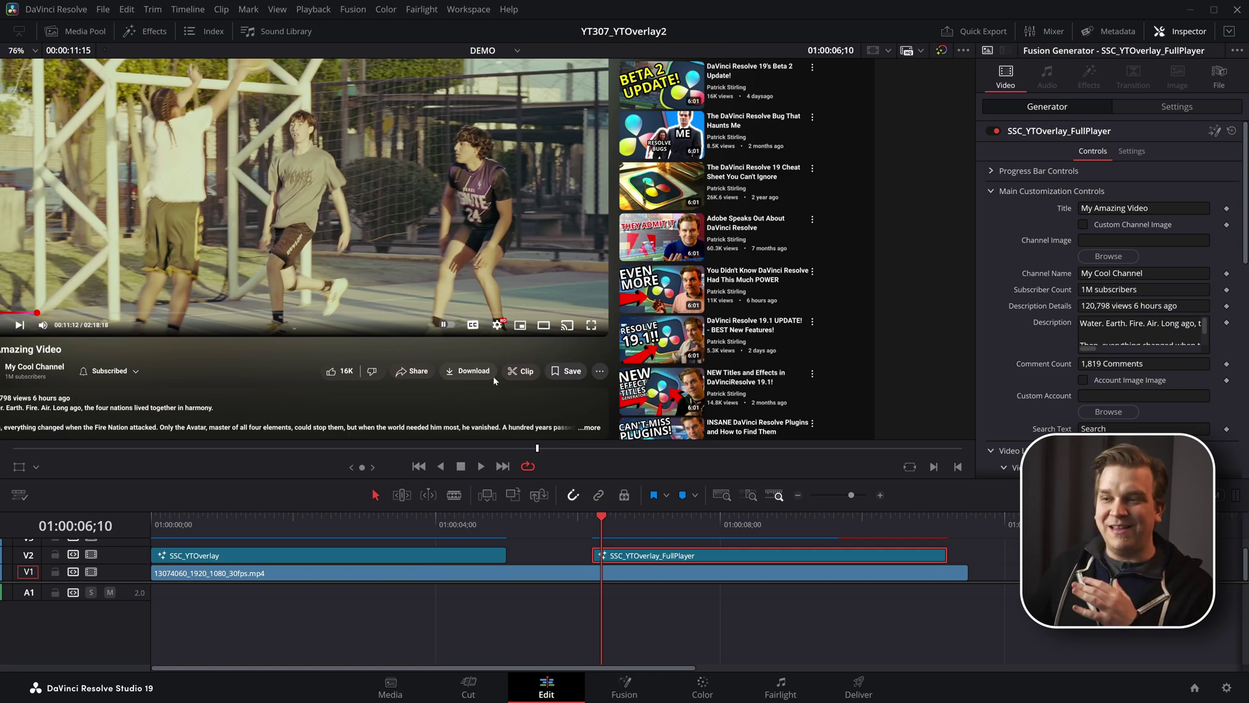
Step: Check Playback > Render Cache, then scroll the Inspector down to Video 2 Controls
scroll(496, 384, down, 5)
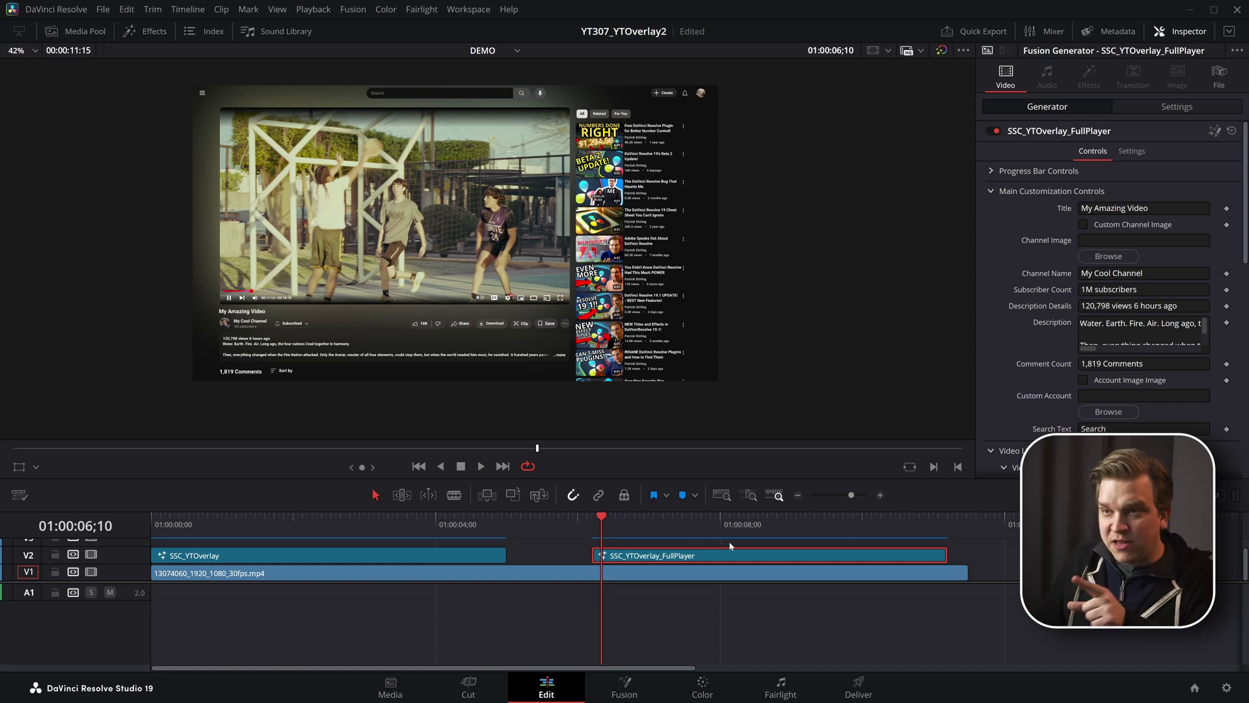
click(331, 10)
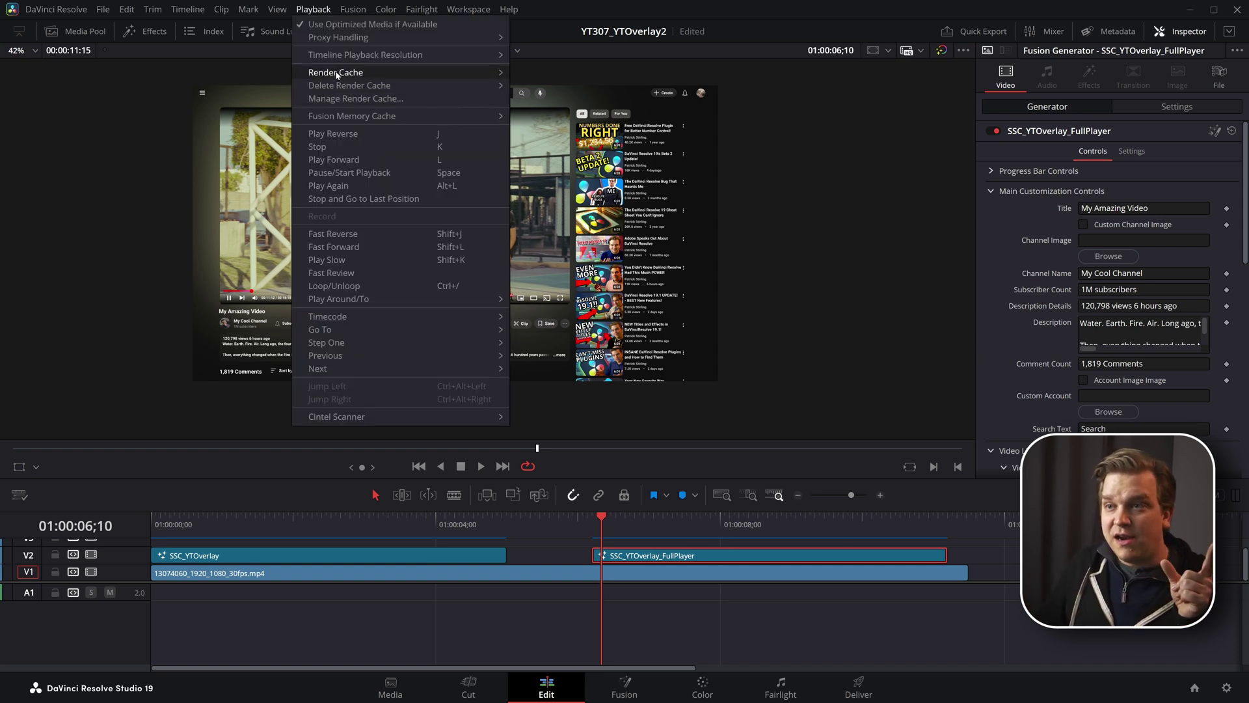
mouse_move(337, 74)
click(695, 616)
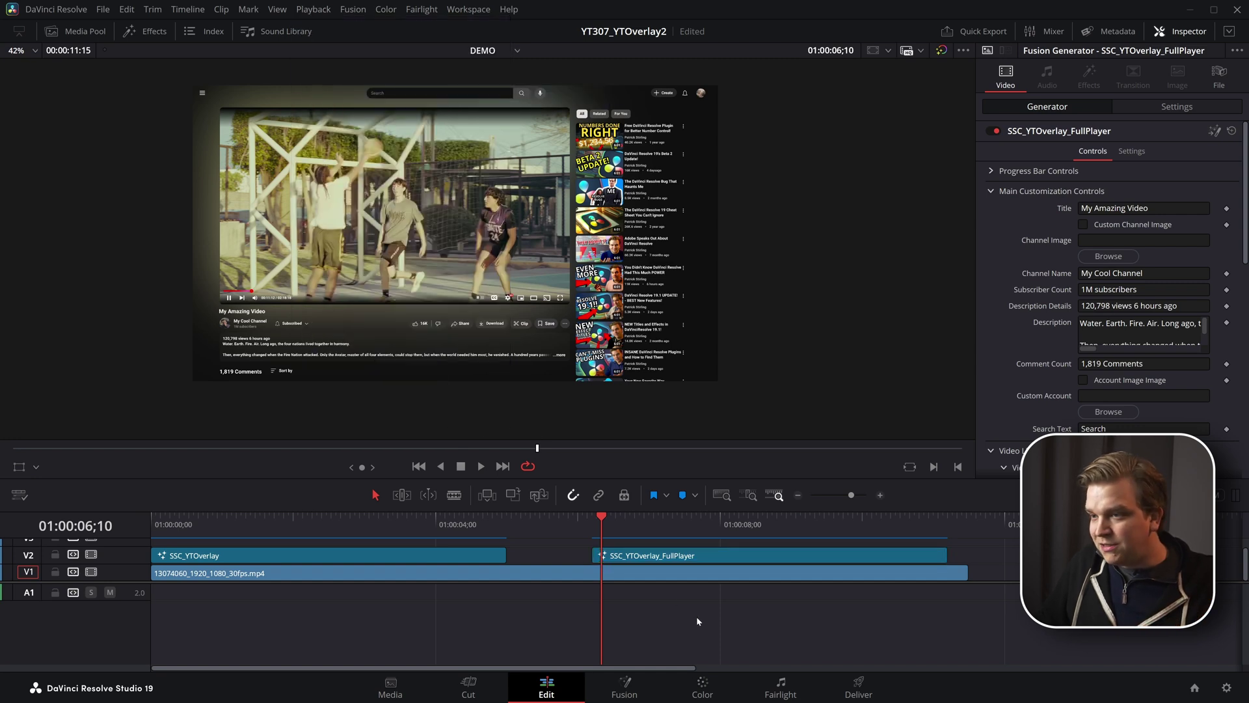
scroll(1028, 370, down, 10)
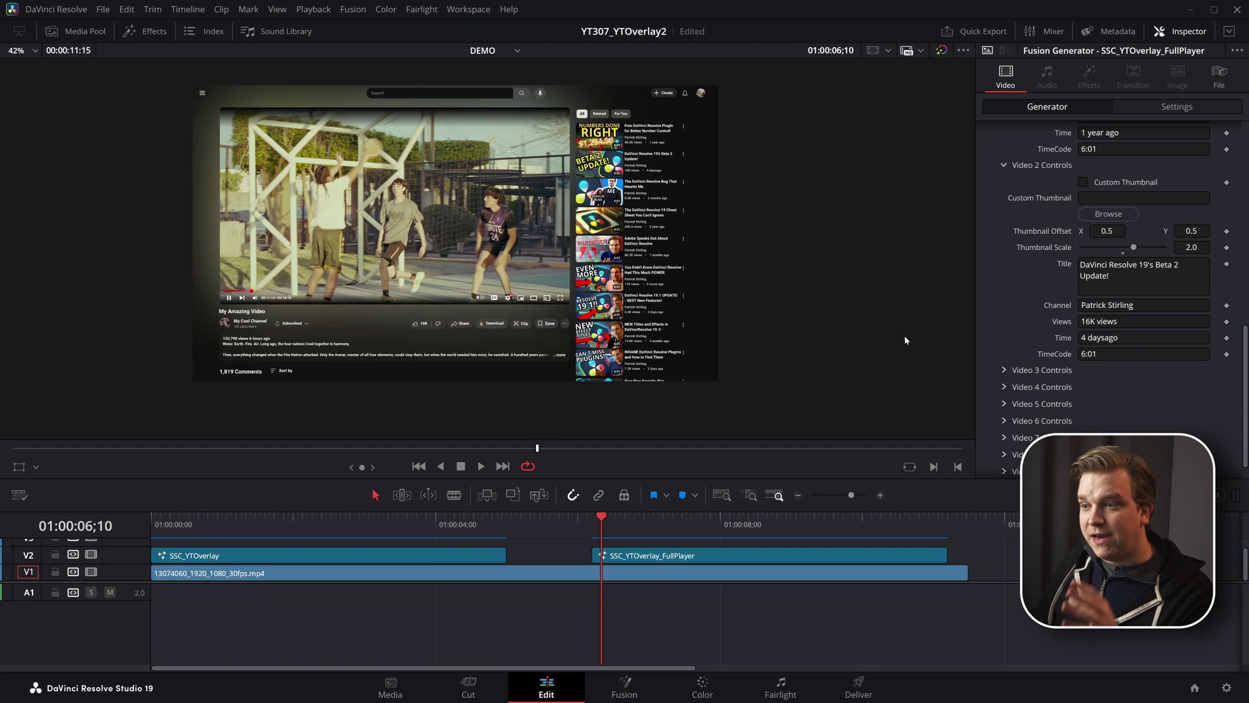
click(680, 555)
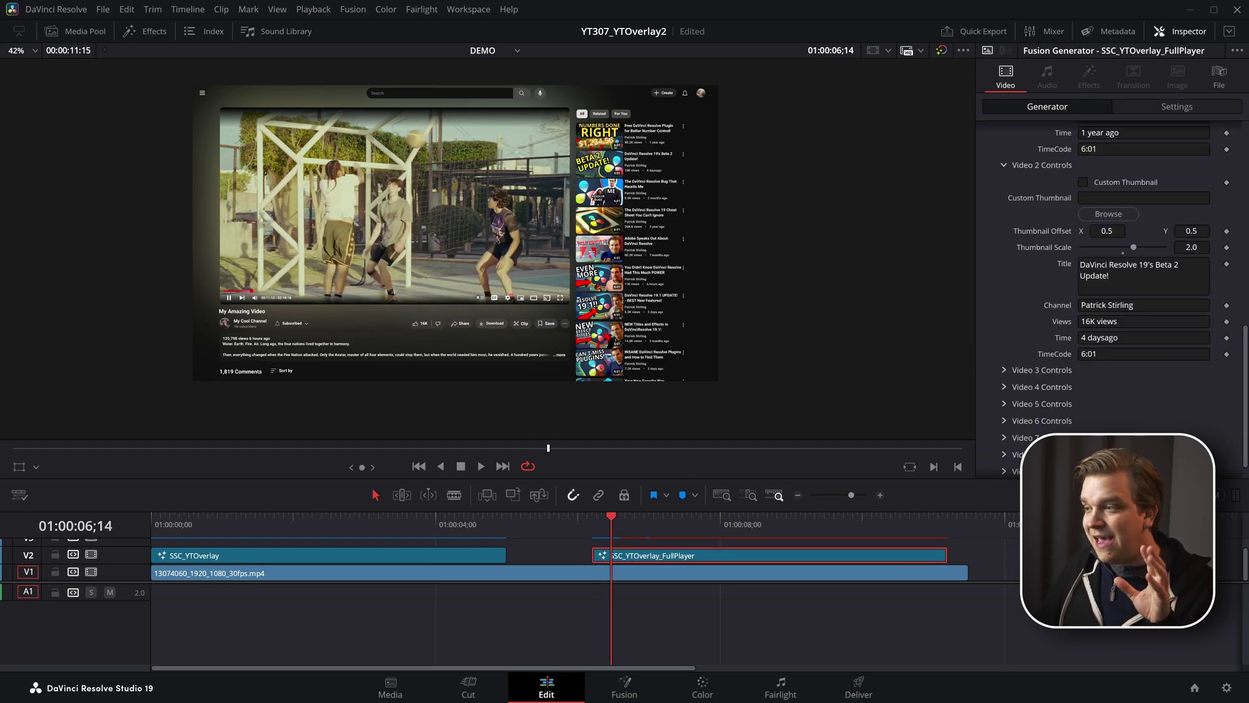
scroll(1044, 340, down, 1)
scroll(1033, 319, up, 3)
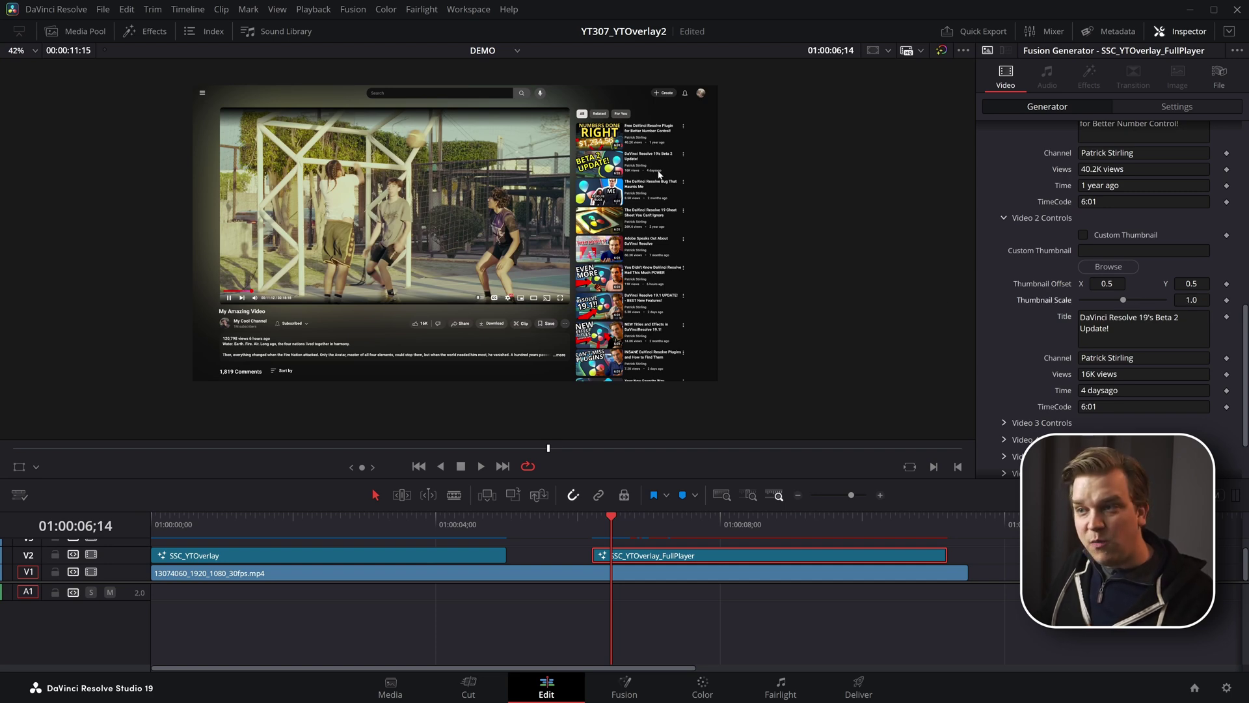
double_click(1043, 300)
scroll(657, 146, up, 3)
scroll(657, 146, up, 4)
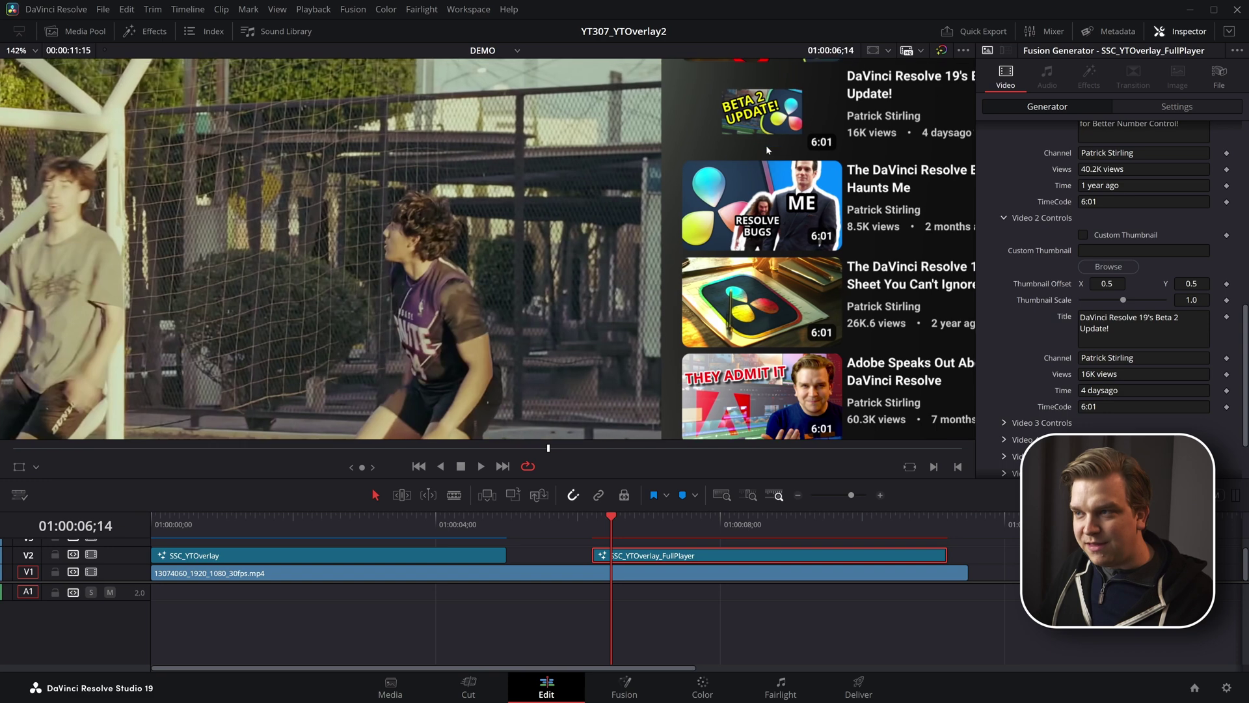
drag(767, 146, 540, 197)
click(1192, 300)
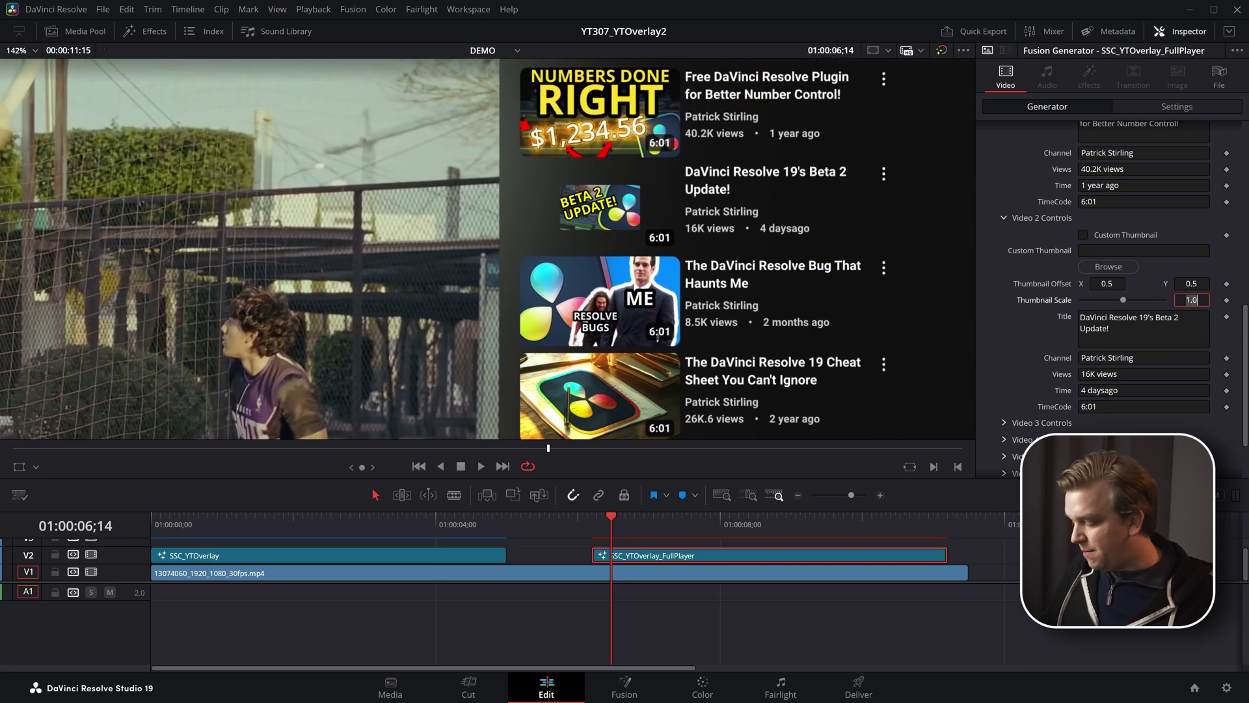
key(BackSpace)
key(BackSpace)
key(BackSpace)
text(2.0)
key(Return)
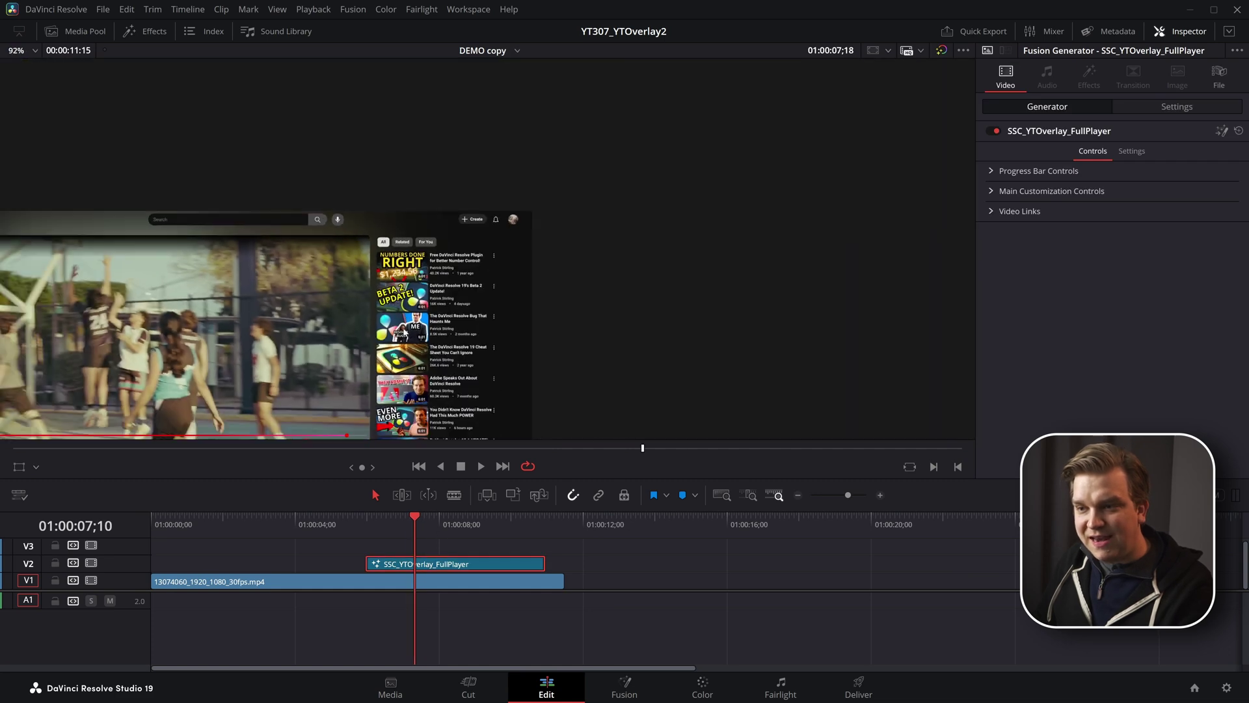
Step: Expand Video Links and Video 3 Controls, then pan the zoomed preview around the sidebar
click(992, 211)
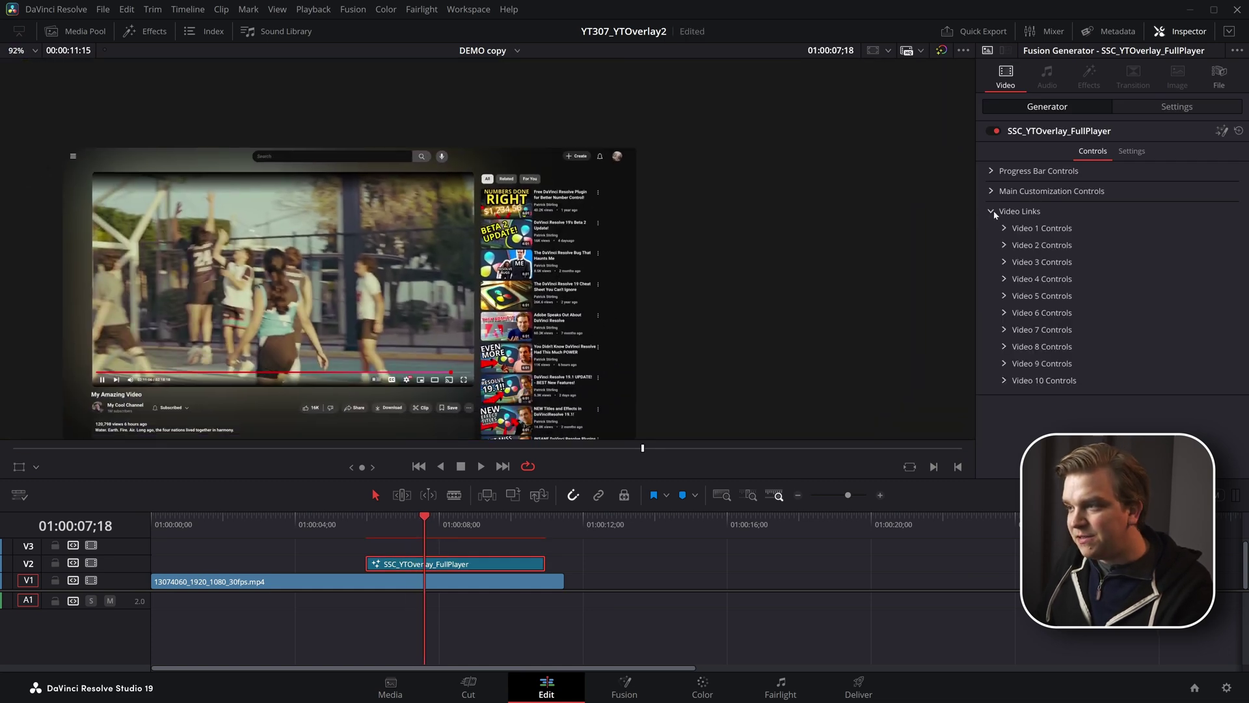
click(1004, 262)
scroll(561, 162, up, 3)
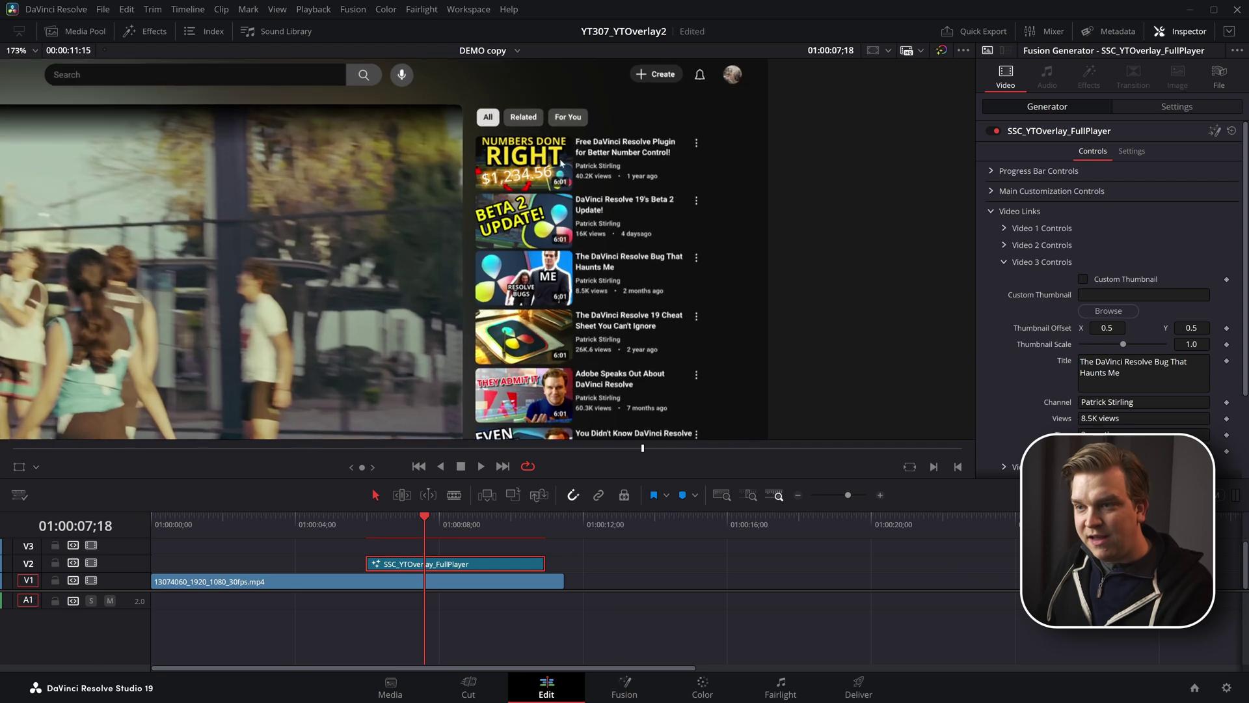
drag(560, 163, 453, 251)
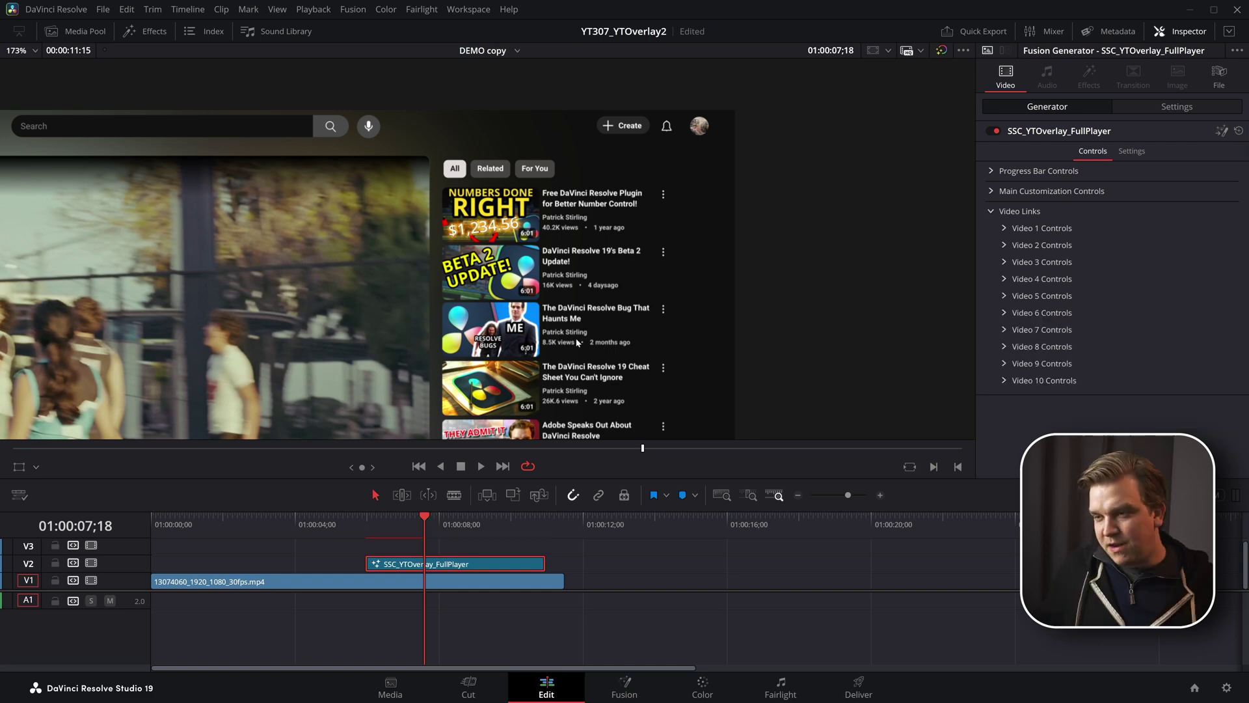
scroll(561, 306, down, 5)
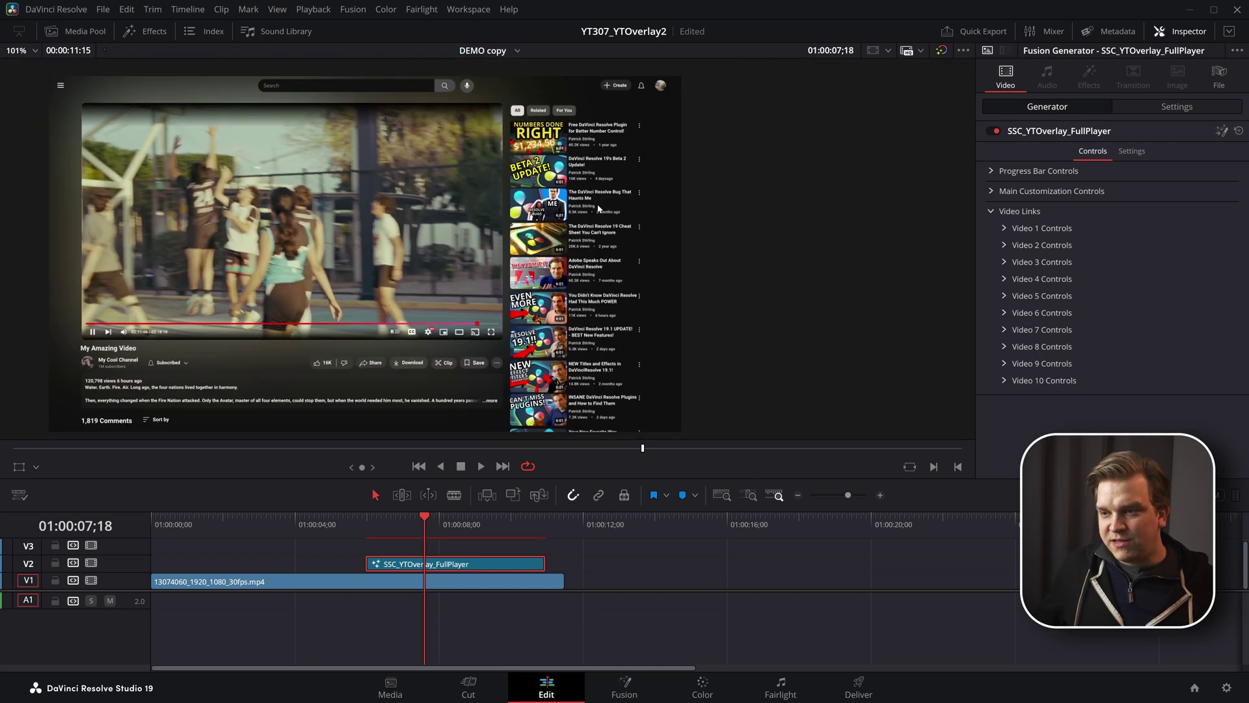
Step: Collapse Video Links and expand Progress Bar Controls in the Inspector
click(992, 212)
click(990, 171)
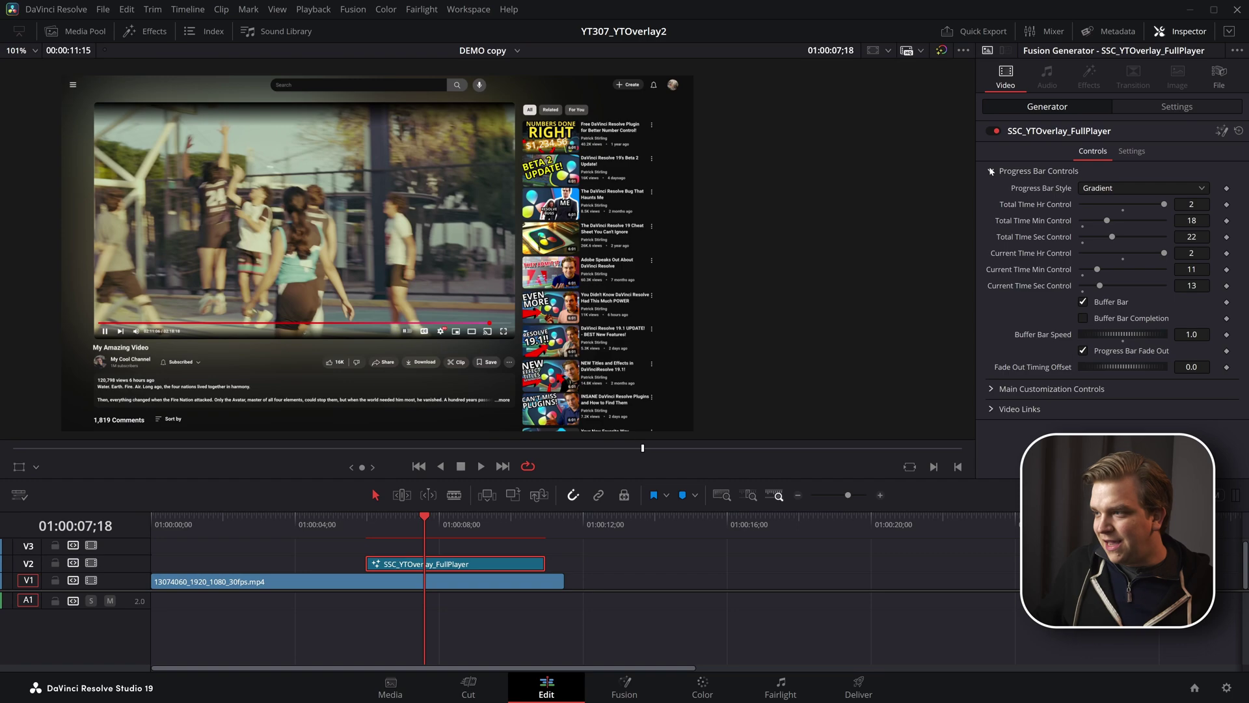